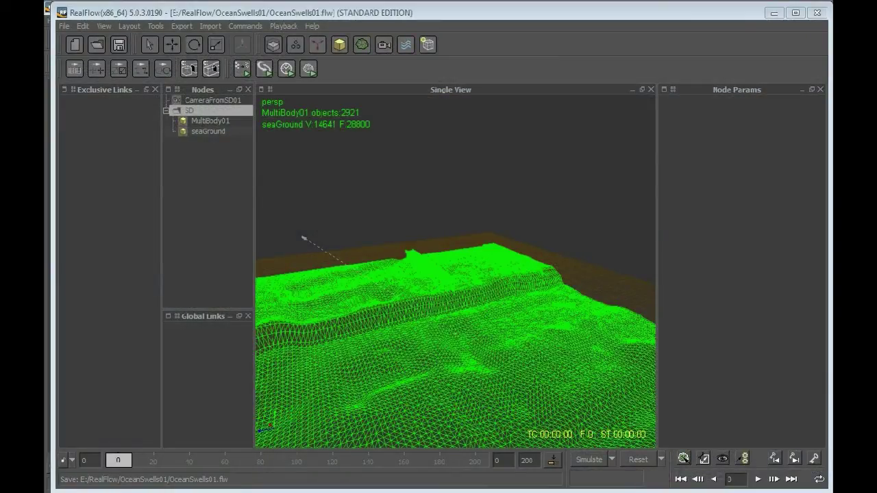
- Add a grid fluid domain to the scene with the pier and sea ground
{"action": "left_click_drag", "start_coordinate": [425, 309], "coordinate": [473, 308], "text": "alt"}
{"action": "scroll", "coordinate": [473, 308], "scroll_direction": "down", "scroll_amount": 6}
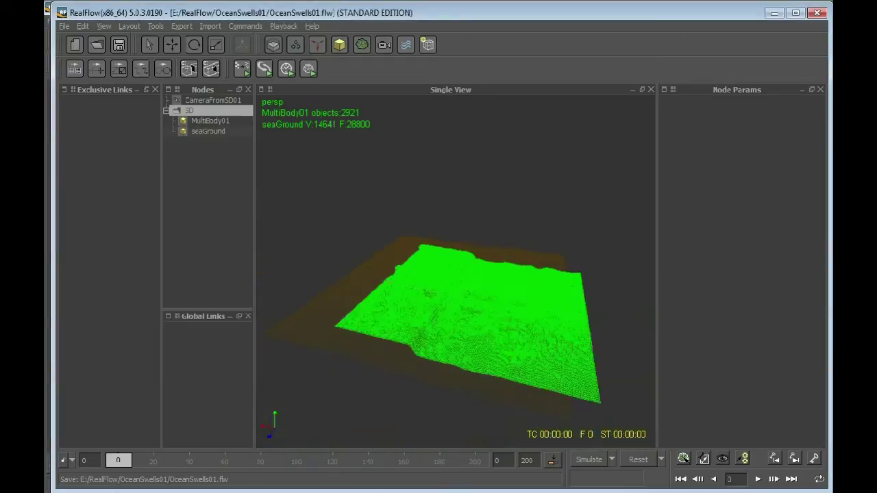
{"action": "left_click", "coordinate": [479, 199]}
{"action": "left_click_drag", "start_coordinate": [479, 198], "coordinate": [428, 226], "text": "alt"}
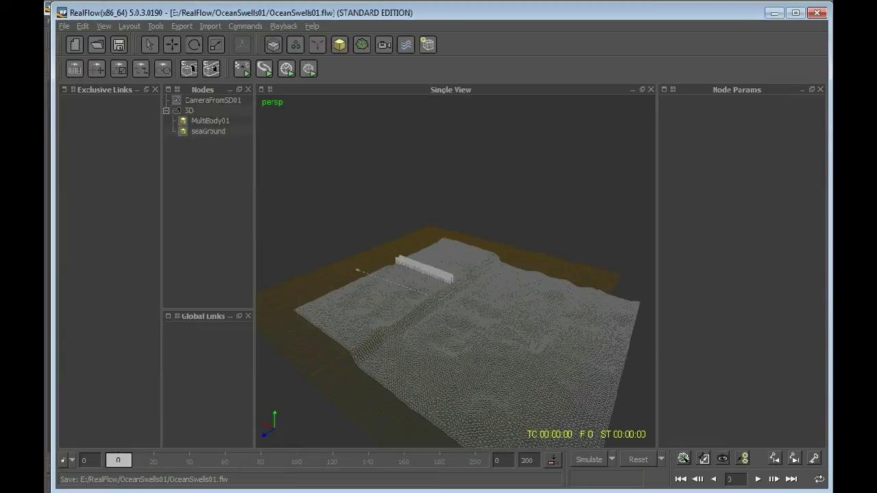
{"action": "left_click_drag", "start_coordinate": [543, 352], "coordinate": [397, 348], "text": "alt"}
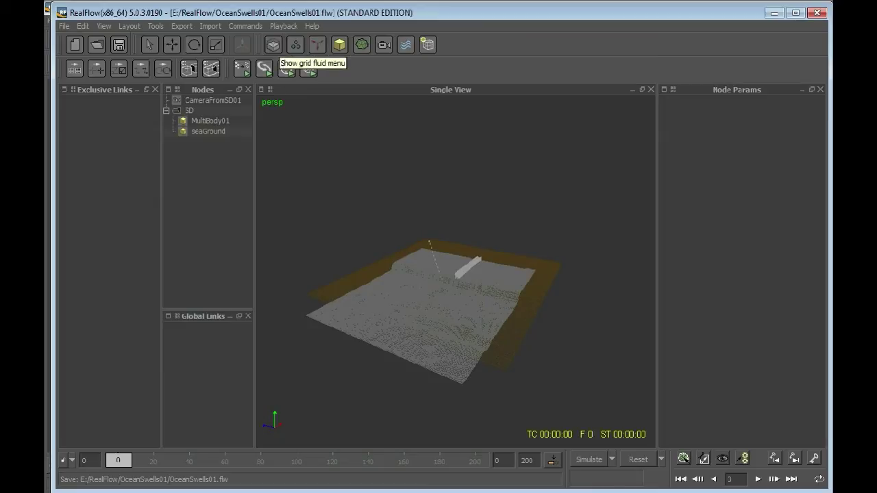
{"action": "left_click", "coordinate": [273, 45]}
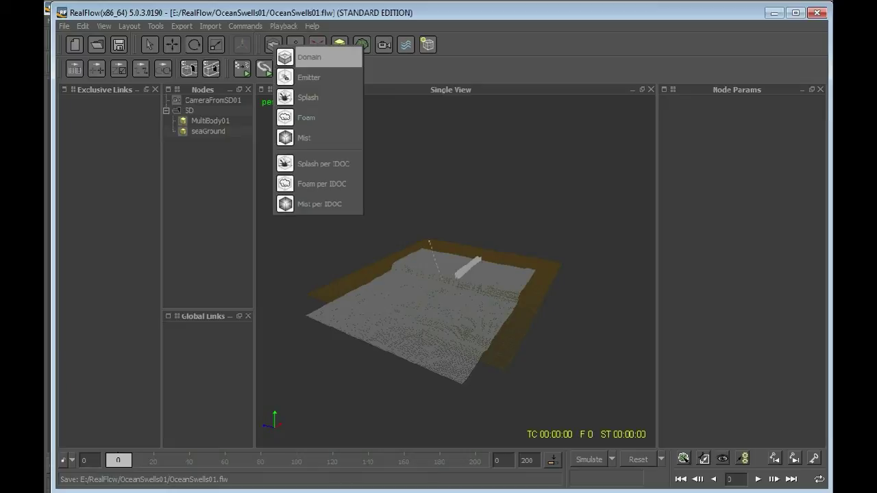
{"action": "left_click", "coordinate": [309, 57]}
- Examine the new grid fluid domain's size and position relative to the pier and the sea ground from several angles
{"action": "left_click_drag", "start_coordinate": [472, 309], "coordinate": [391, 306], "text": "alt"}
{"action": "scroll", "coordinate": [452, 274], "scroll_direction": "up", "scroll_amount": 10}
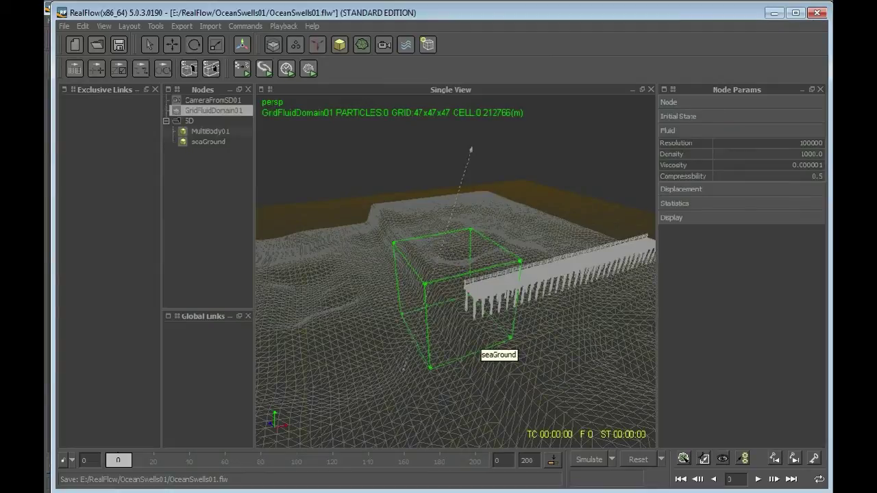
{"action": "scroll", "coordinate": [490, 346], "scroll_direction": "up", "scroll_amount": 4}
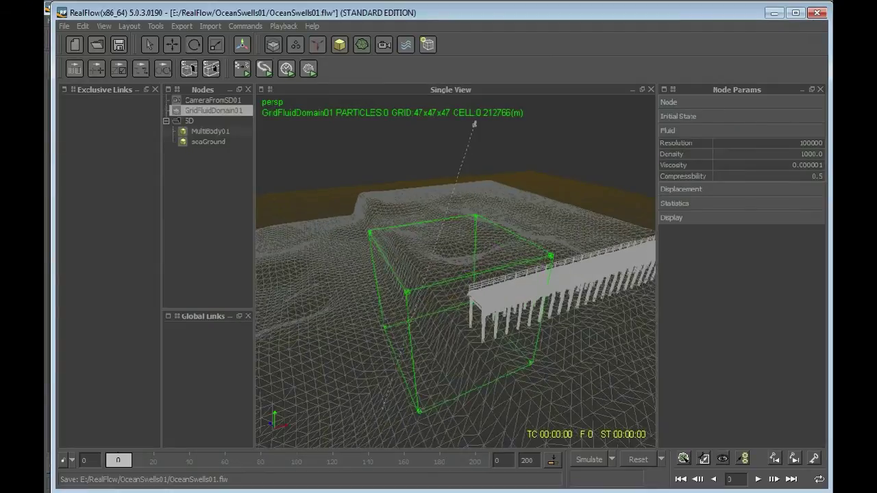
{"action": "left_click_drag", "start_coordinate": [490, 346], "coordinate": [491, 278], "text": "alt"}
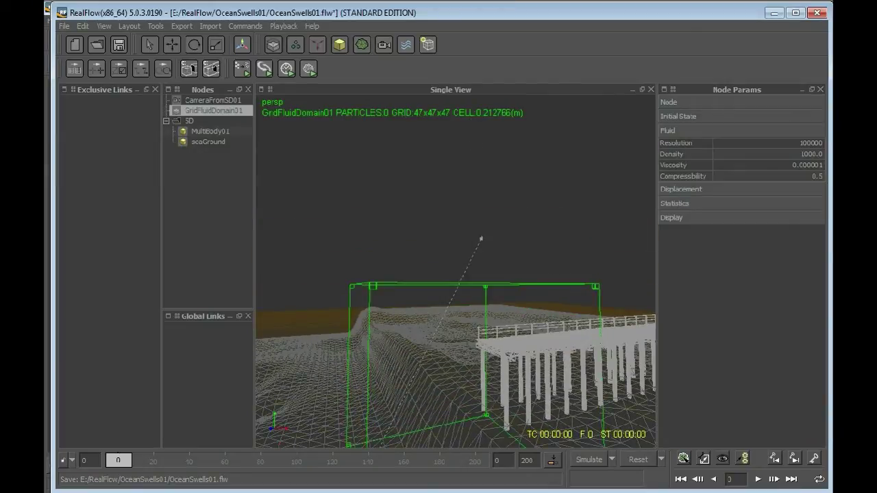
{"action": "left_click_drag", "start_coordinate": [491, 278], "coordinate": [466, 320], "text": "alt"}
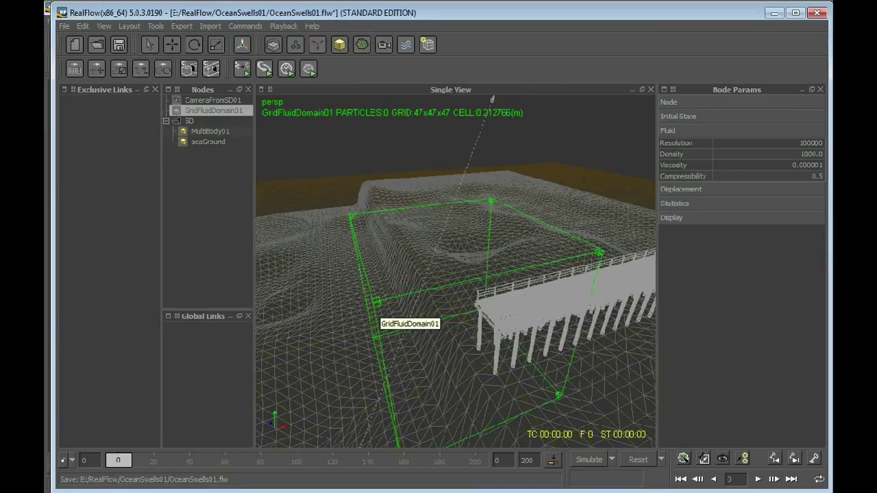
{"action": "scroll", "coordinate": [379, 306], "scroll_direction": "up", "scroll_amount": 2}
{"action": "left_click_drag", "start_coordinate": [379, 305], "coordinate": [412, 307], "text": "alt"}
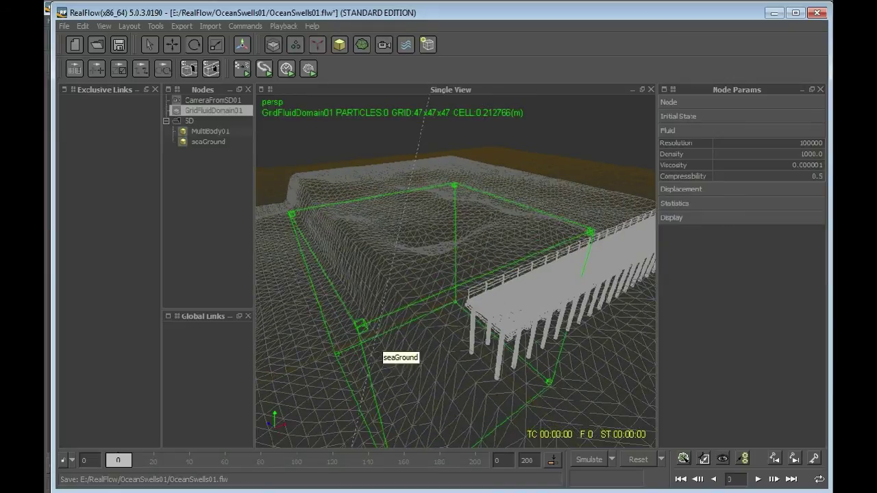
{"action": "left_click_drag", "start_coordinate": [381, 338], "coordinate": [403, 339], "text": "alt"}
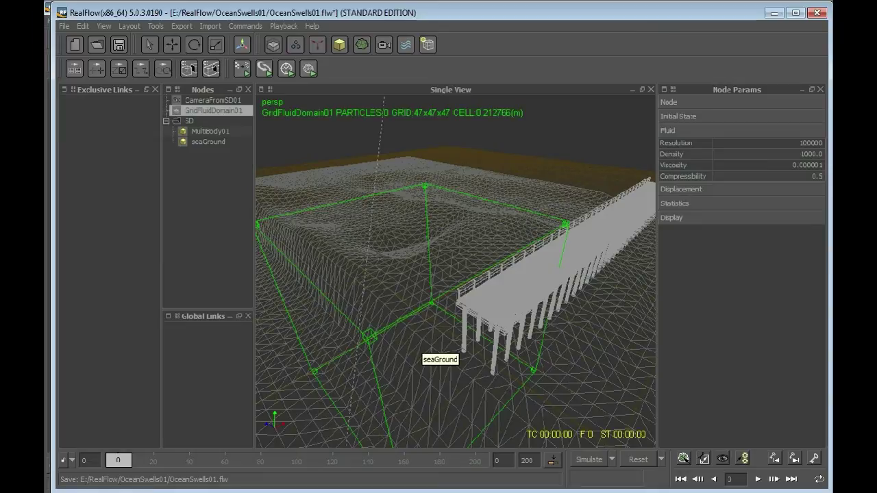
{"action": "scroll", "coordinate": [421, 342], "scroll_direction": "down", "scroll_amount": 3}
{"action": "scroll", "coordinate": [421, 342], "scroll_direction": "down", "scroll_amount": 3}
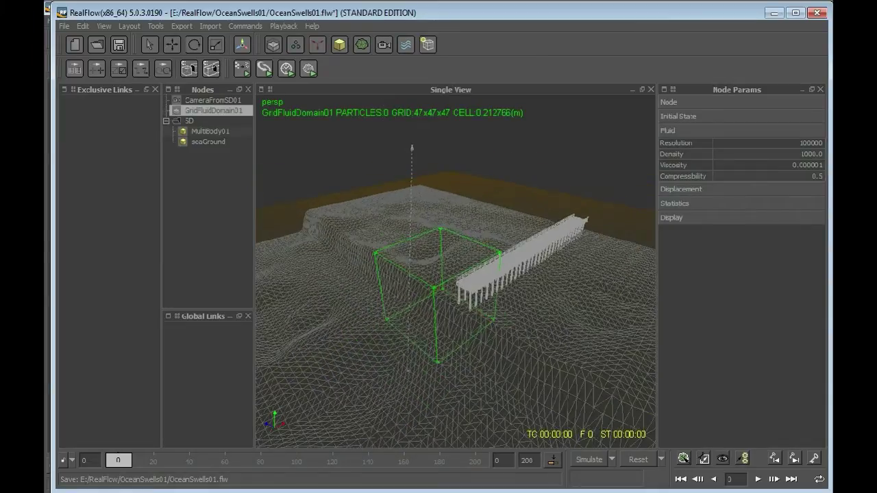
{"action": "left_click_drag", "start_coordinate": [439, 329], "coordinate": [381, 310], "text": "alt"}
{"action": "left_click_drag", "start_coordinate": [418, 346], "coordinate": [491, 336], "text": "alt"}
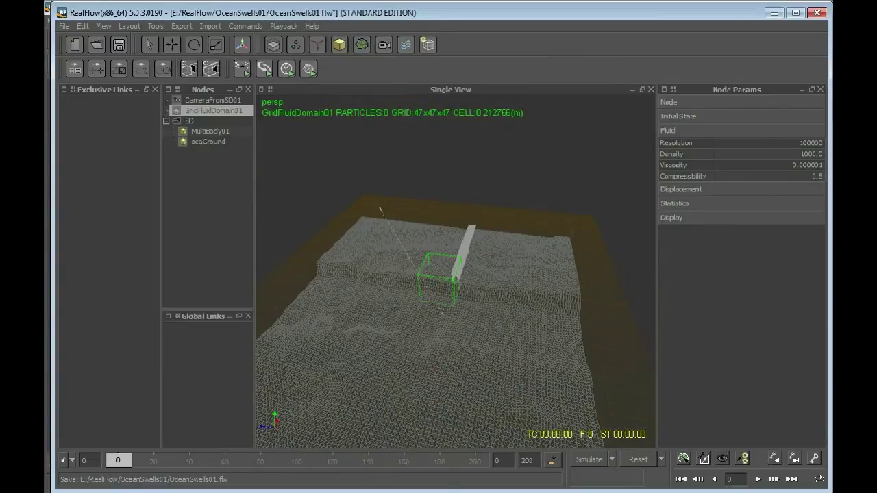
{"action": "scroll", "coordinate": [456, 271], "scroll_direction": "up", "scroll_amount": 3}
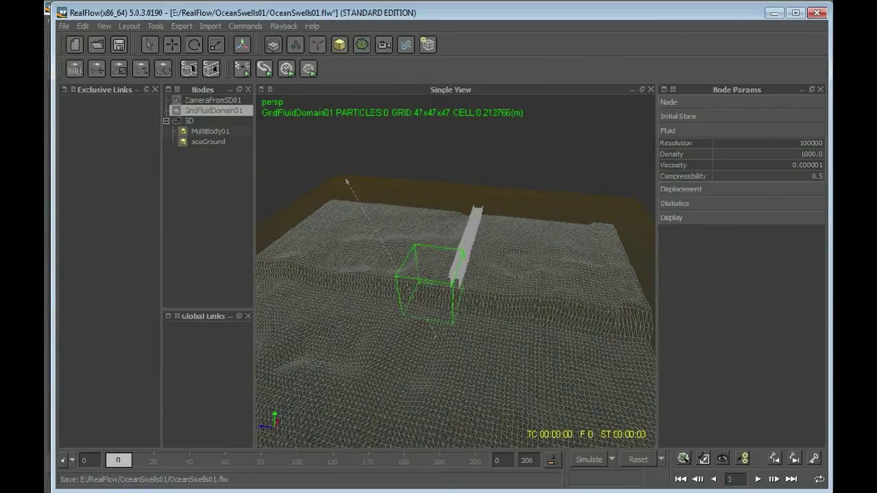
- Switch to the top view and scale the grid fluid domain along X to about 57.9
{"action": "key", "text": "1"}
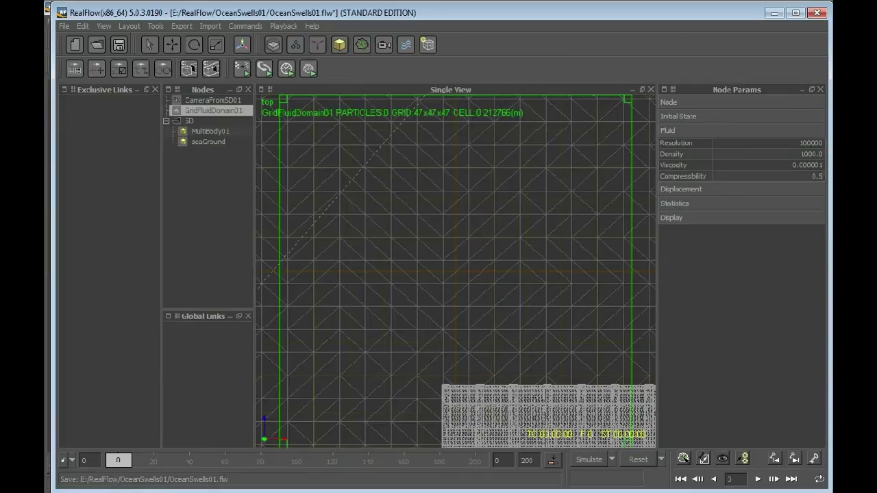
{"action": "scroll", "coordinate": [455, 271], "scroll_direction": "down", "scroll_amount": 10}
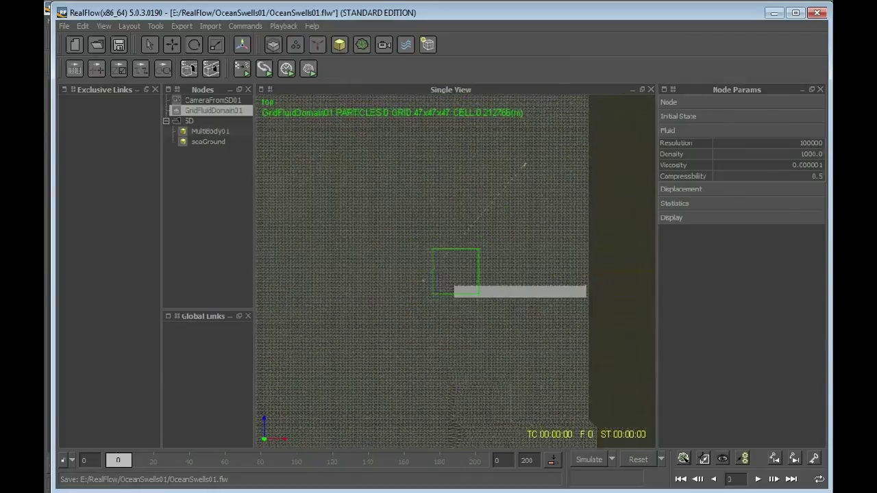
{"action": "scroll", "coordinate": [456, 272], "scroll_direction": "down", "scroll_amount": 2}
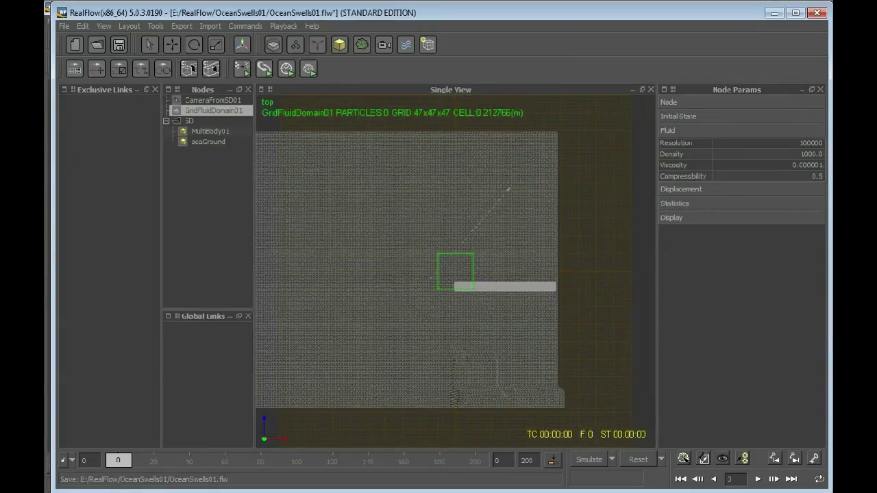
{"action": "right_click", "coordinate": [439, 74]}
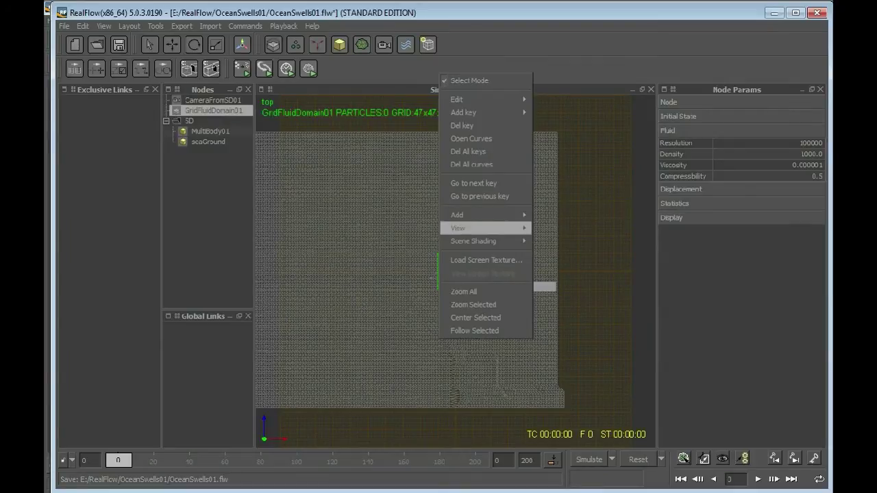
{"action": "mouse_move", "coordinate": [473, 228]}
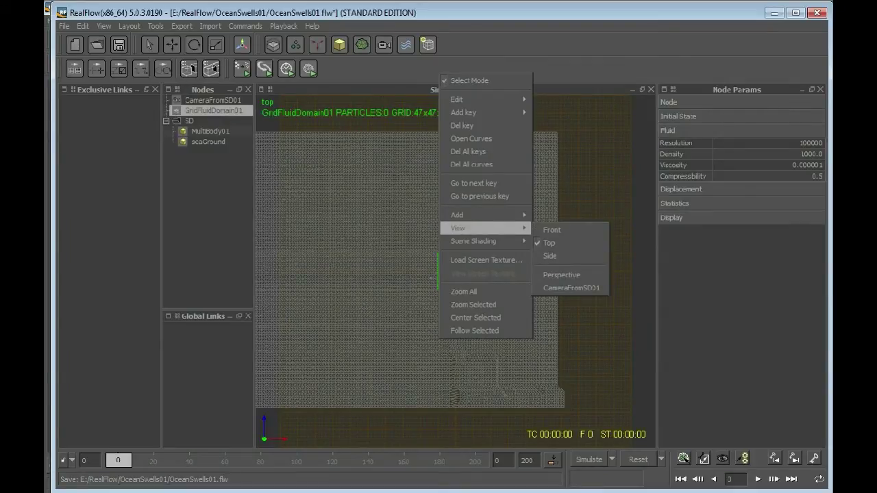
{"action": "left_click", "coordinate": [561, 274]}
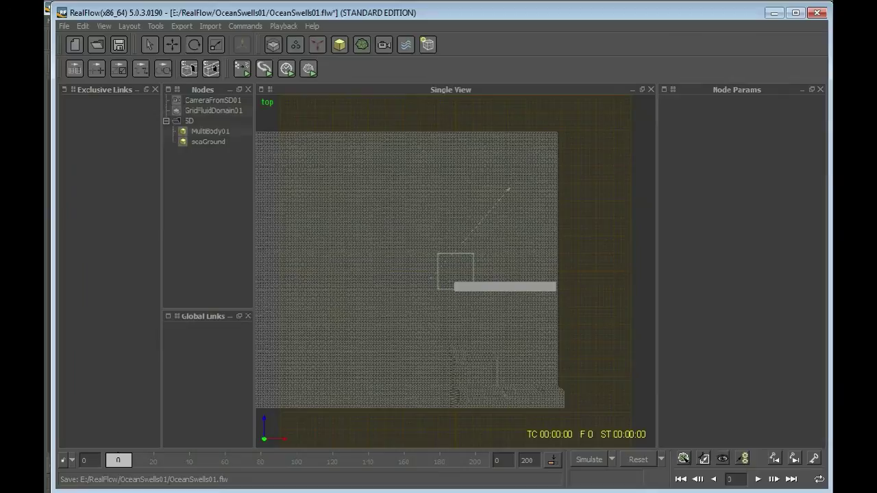
{"action": "left_click", "coordinate": [213, 110]}
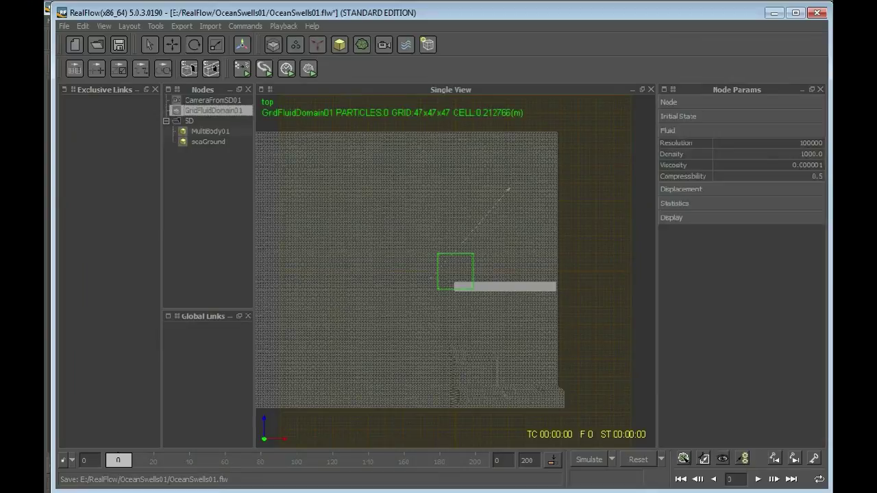
{"action": "key", "text": "r"}
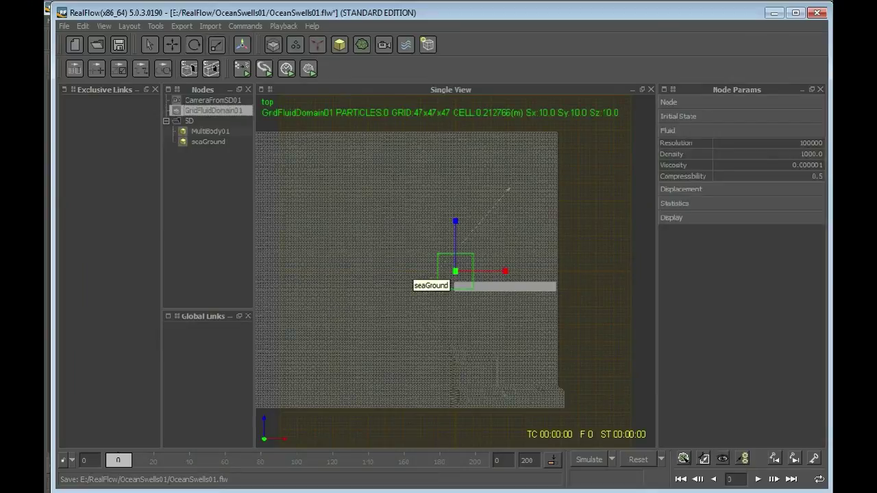
{"action": "scroll", "coordinate": [411, 270], "scroll_direction": "down", "scroll_amount": 4}
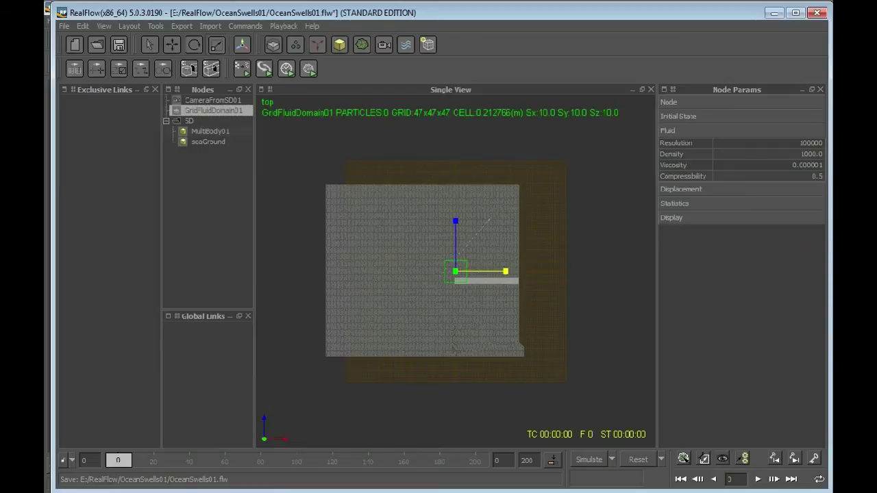
{"action": "left_click_drag", "start_coordinate": [505, 271], "coordinate": [474, 272]}
- Move the grid fluid domain along X to about -15.1 and scale it along Z to about 58.2
{"action": "key", "text": "w"}
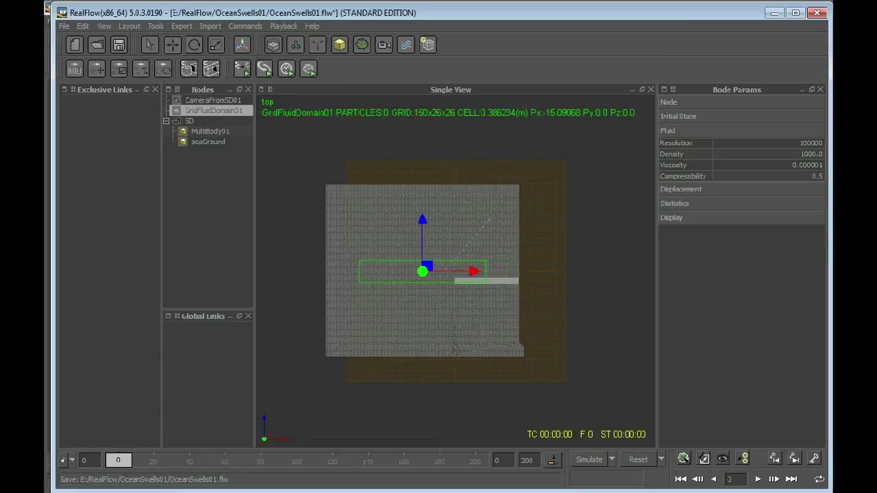
{"action": "key", "text": "r"}
{"action": "mouse_move", "coordinate": [422, 220]}
{"action": "left_mouse_down"}
{"action": "mouse_move", "coordinate": [422, 199]}
{"action": "mouse_move", "coordinate": [422, 217]}
{"action": "left_mouse_up"}
- Show the domain's node parameters and scale it to about 80.4 in X and 68.0 in Z, within the sea ground's edges
{"action": "left_click", "coordinate": [669, 102]}
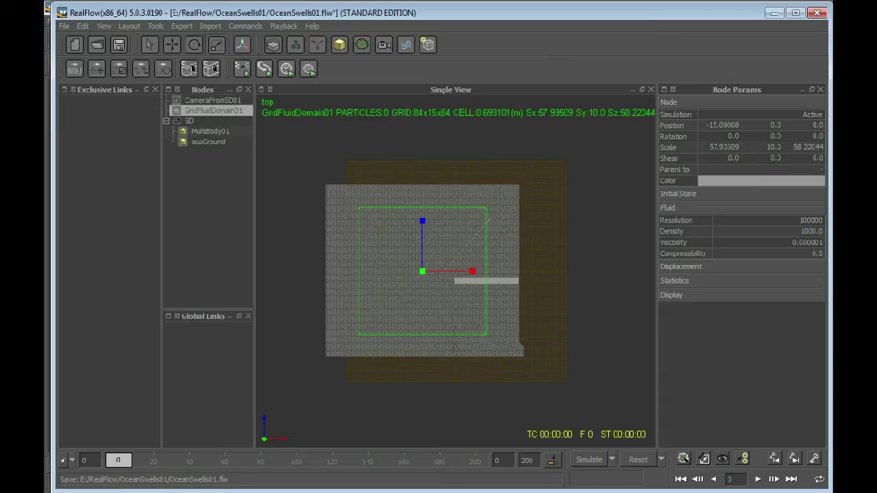
{"action": "left_click_drag", "start_coordinate": [472, 271], "coordinate": [499, 271]}
{"action": "mouse_move", "coordinate": [422, 222]}
{"action": "left_mouse_down"}
{"action": "mouse_move", "coordinate": [422, 230]}
{"action": "mouse_move", "coordinate": [422, 221]}
{"action": "left_mouse_up"}
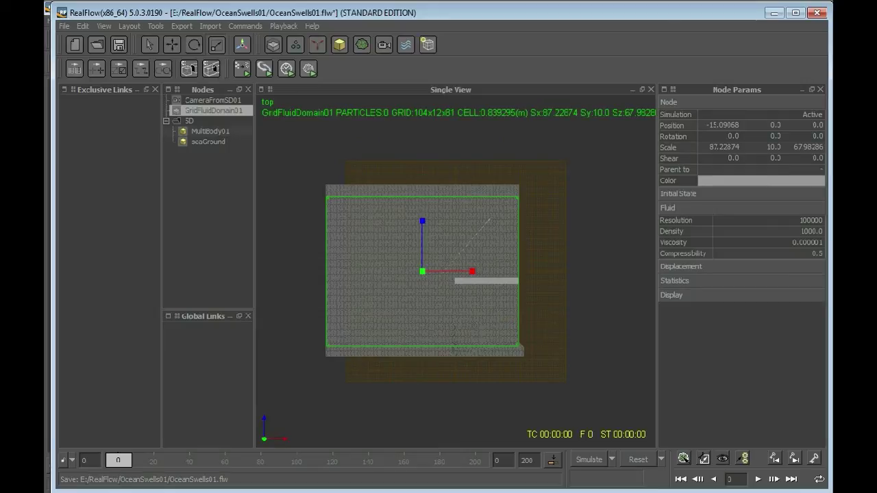
{"action": "left_click_drag", "start_coordinate": [472, 271], "coordinate": [453, 271]}
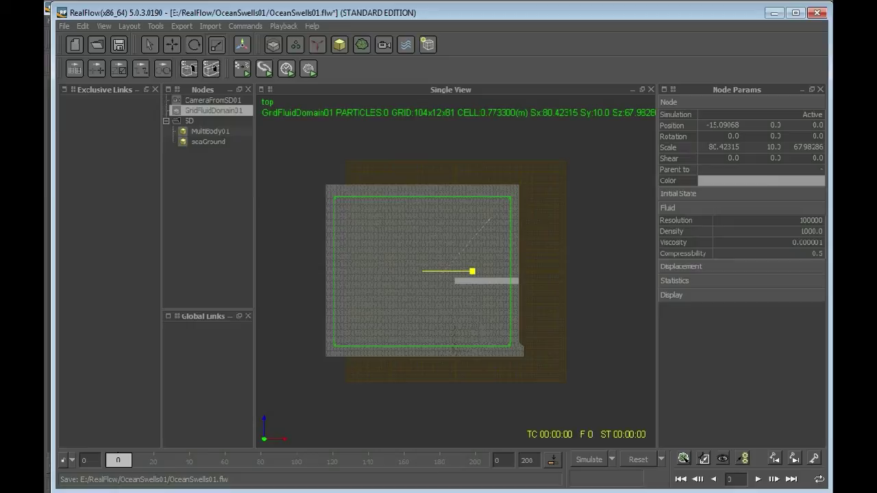
{"action": "left_click_drag", "start_coordinate": [454, 271], "coordinate": [453, 272]}
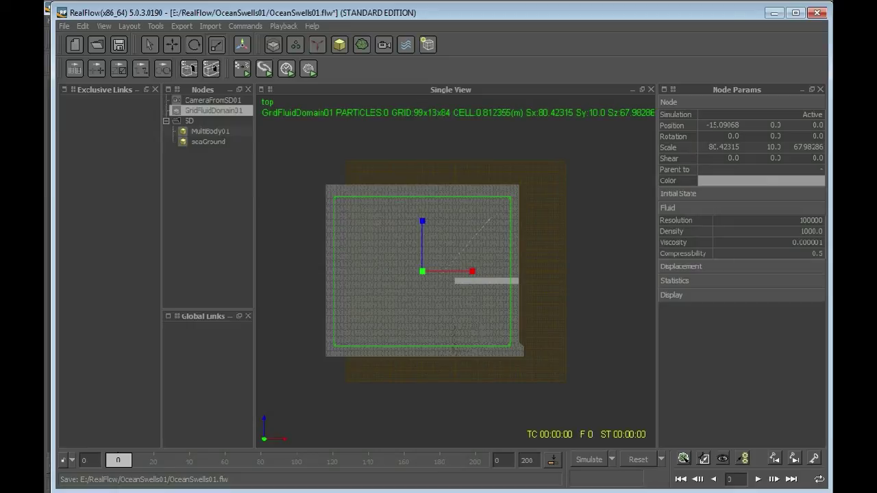
- Reposition the fluid domain along X to about -16.0 and reduce its Z scale to about 66.2
{"action": "key", "text": "w"}
{"action": "left_click_drag", "start_coordinate": [474, 272], "coordinate": [467, 272]}
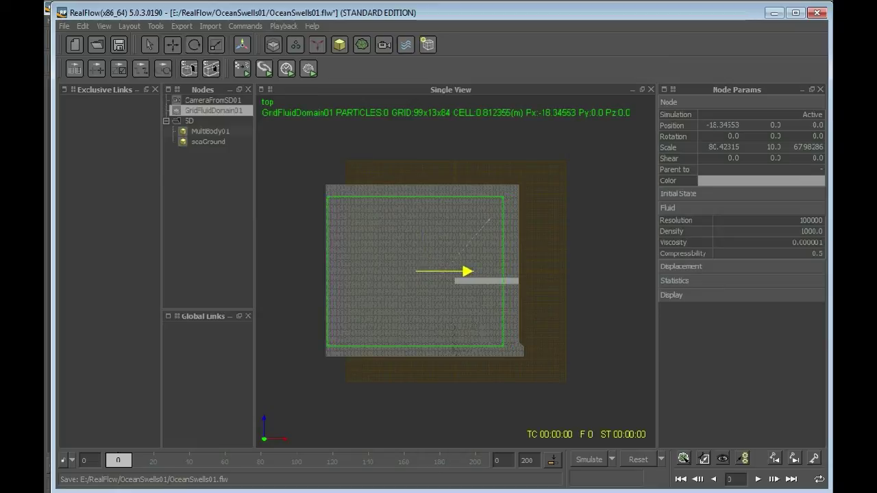
{"action": "left_click_drag", "start_coordinate": [466, 272], "coordinate": [474, 271]}
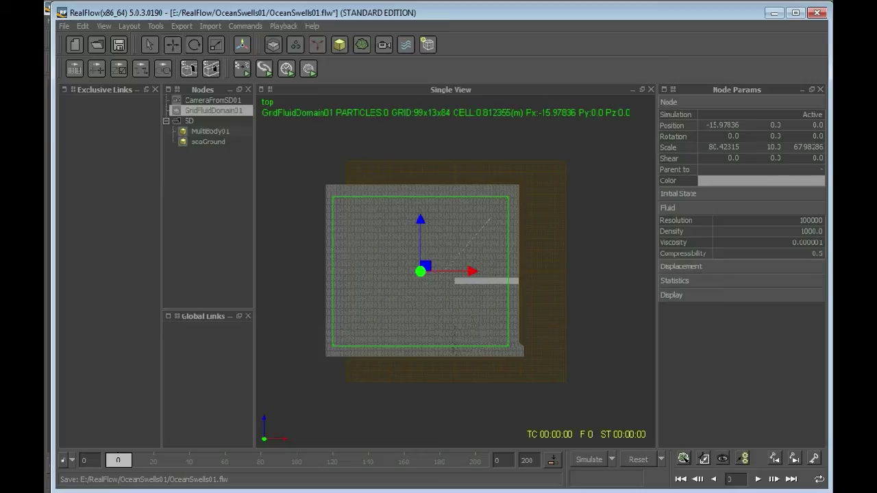
{"action": "key", "text": "r"}
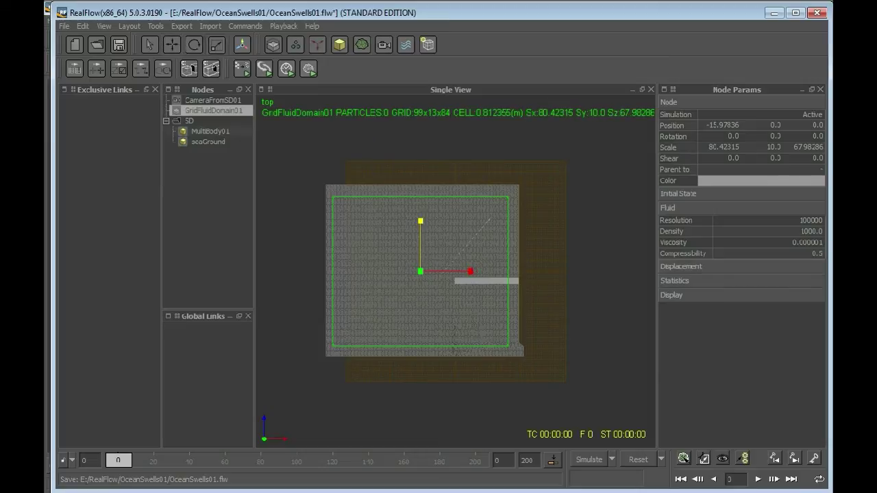
{"action": "left_click_drag", "start_coordinate": [421, 220], "coordinate": [420, 224]}
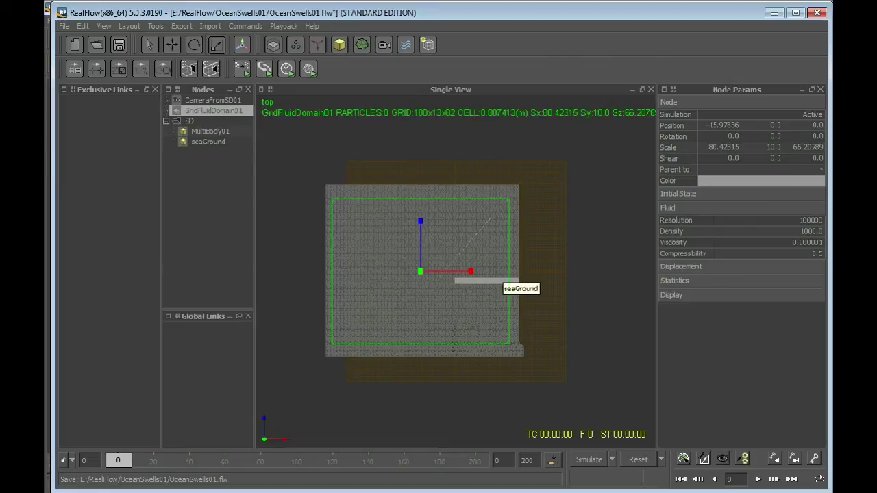
- Switch to the front view and set the grid fluid domain's Y scale to 19
{"action": "key", "text": "2"}
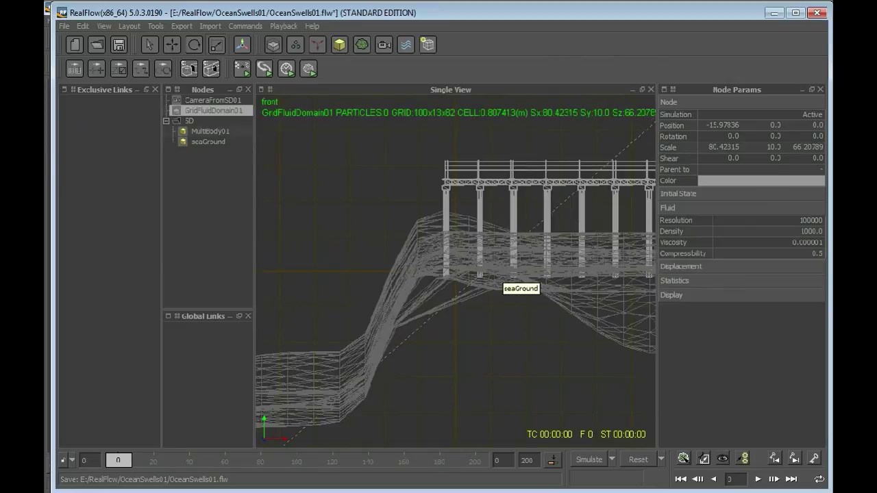
{"action": "scroll", "coordinate": [502, 273], "scroll_direction": "down", "scroll_amount": 10}
{"action": "right_click", "coordinate": [430, 316]}
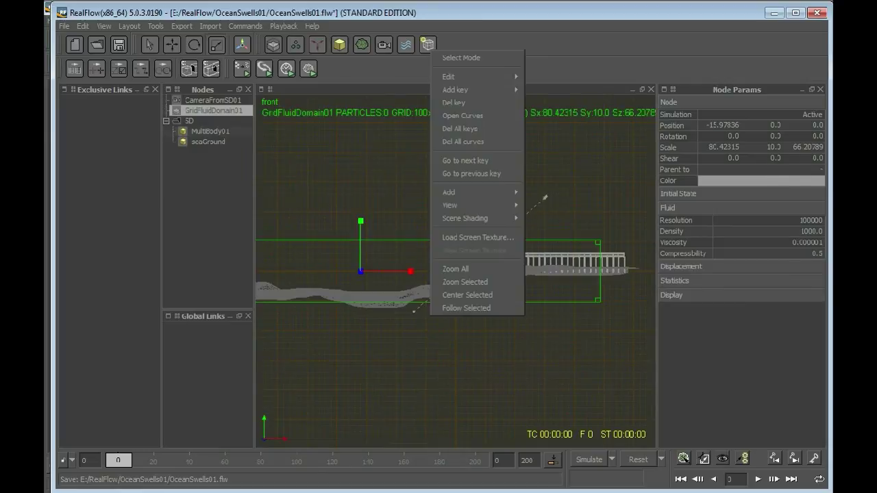
{"action": "mouse_move", "coordinate": [477, 205]}
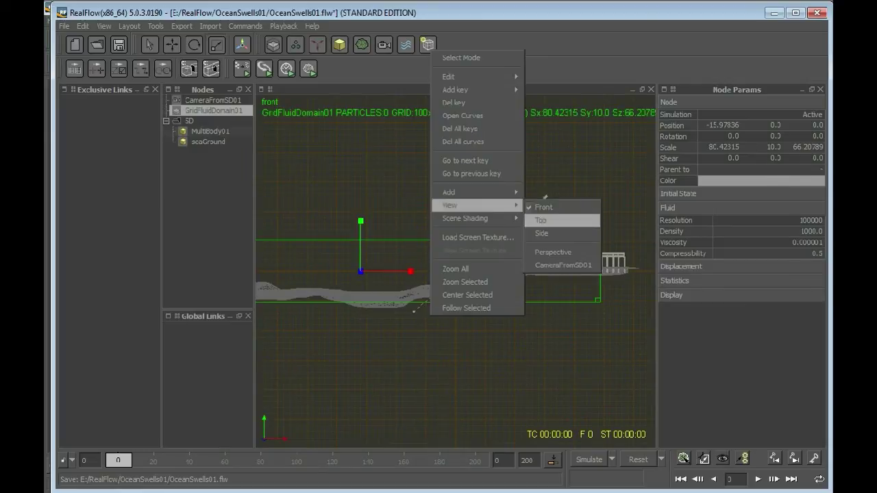
{"action": "left_click", "coordinate": [548, 204]}
{"action": "left_click", "coordinate": [552, 205]}
{"action": "scroll", "coordinate": [552, 205], "scroll_direction": "down", "scroll_amount": 2}
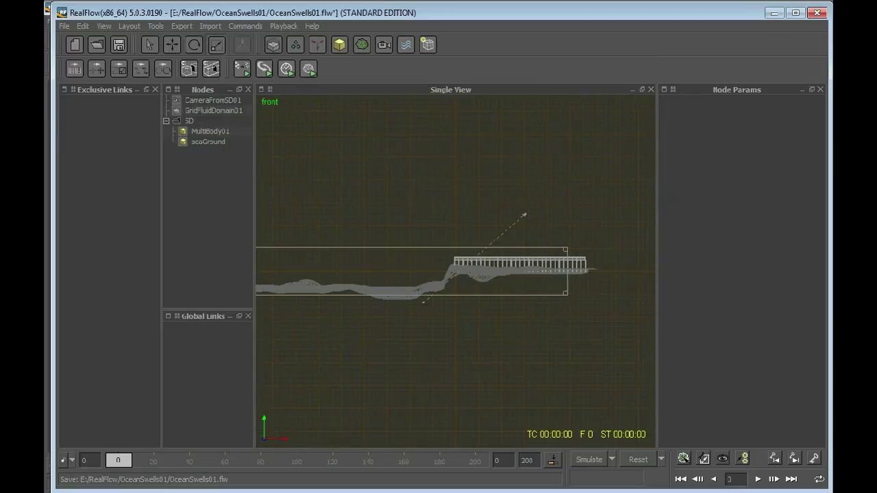
{"action": "middle_click_drag", "start_coordinate": [528, 263], "coordinate": [600, 257]}
{"action": "left_click_drag", "start_coordinate": [402, 227], "coordinate": [415, 266]}
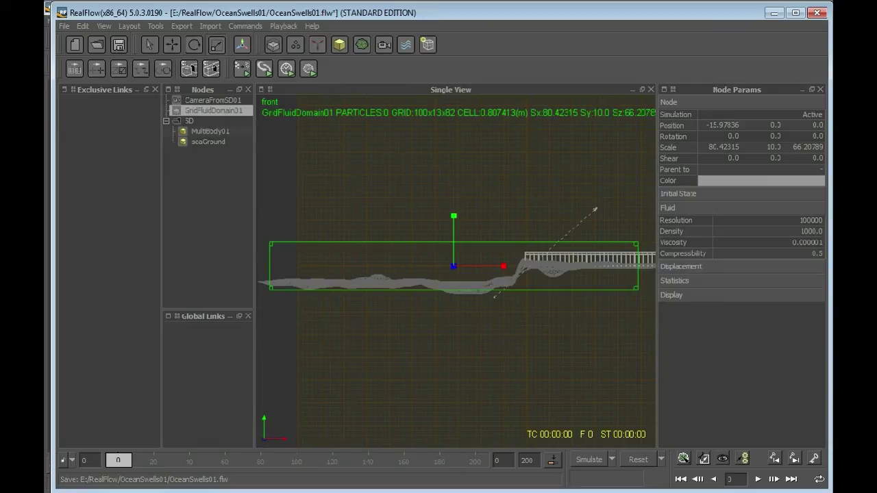
{"action": "left_click", "coordinate": [773, 148]}
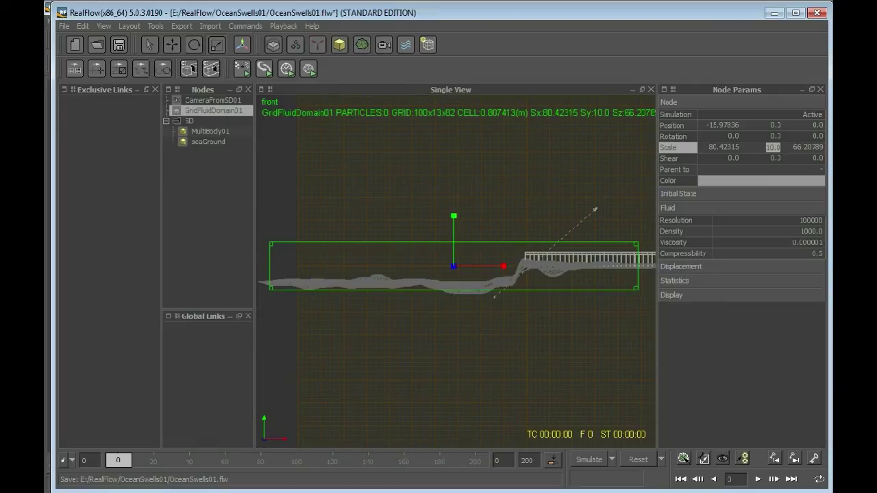
{"action": "type", "text": "19"}
{"action": "key", "text": "Return"}
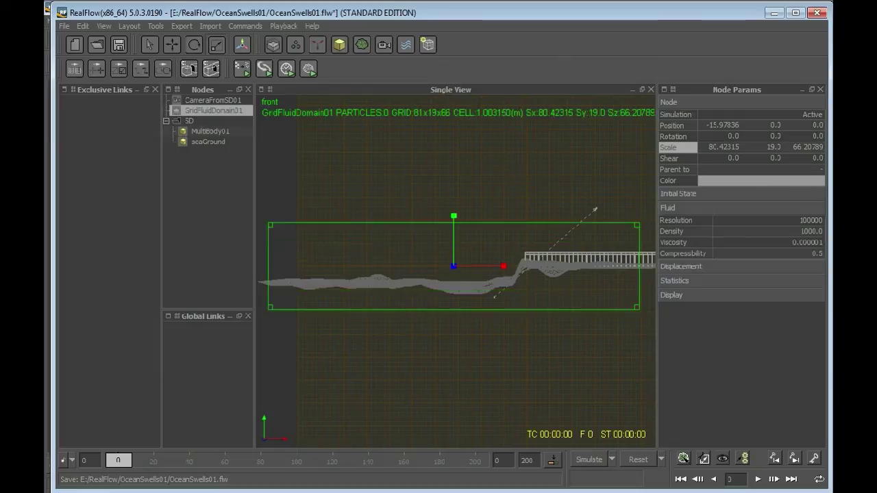
- Move the grid fluid domain up along Y to about 3.3, with its base near the sea ground's lowest point
{"action": "key", "text": "w"}
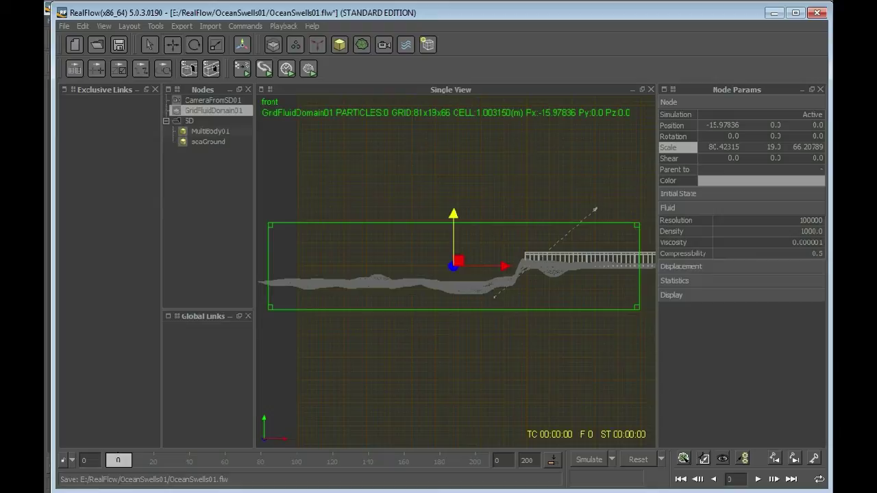
{"action": "mouse_move", "coordinate": [454, 214]}
{"action": "left_mouse_down"}
{"action": "mouse_move", "coordinate": [454, 239]}
{"action": "mouse_move", "coordinate": [453, 218]}
{"action": "left_mouse_up"}
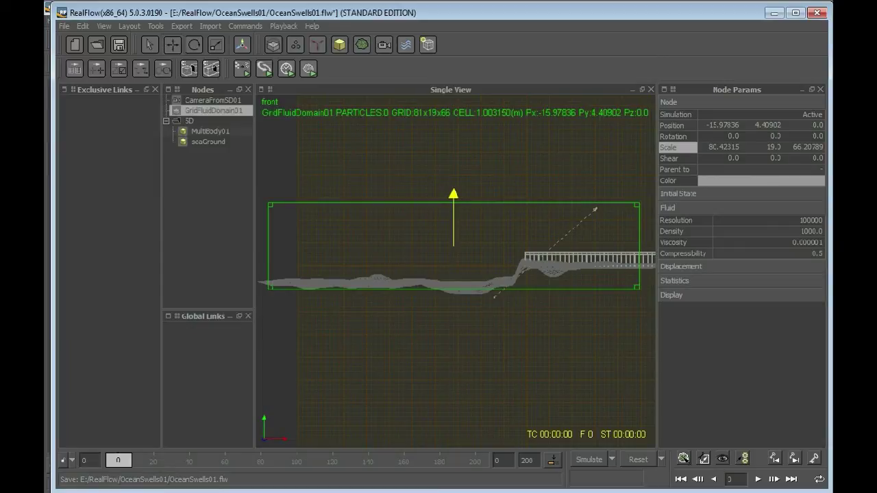
{"action": "left_click_drag", "start_coordinate": [454, 219], "coordinate": [453, 224]}
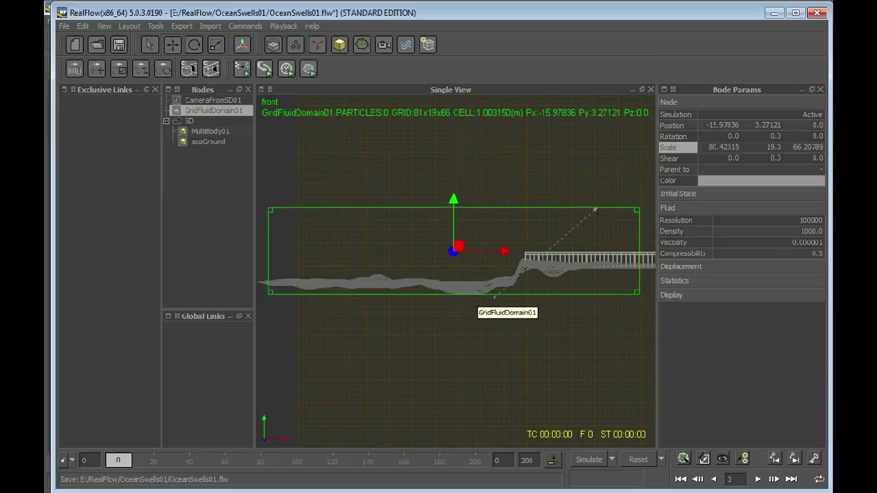
- Switch to the perspective view, look over the fluid domain and view the available emitter types
{"action": "key", "text": "4"}
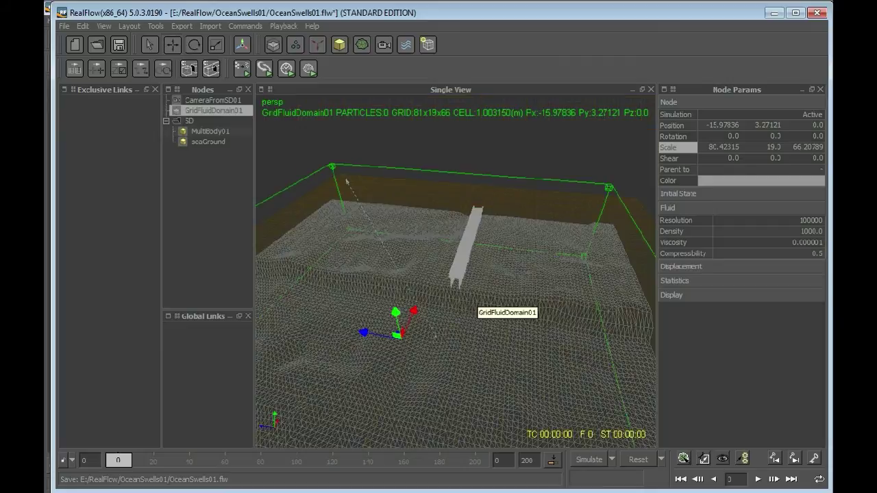
{"action": "scroll", "coordinate": [476, 298], "scroll_direction": "down", "scroll_amount": 4}
{"action": "left_click_drag", "start_coordinate": [476, 298], "coordinate": [365, 241], "text": "alt"}
{"action": "left_click_drag", "start_coordinate": [417, 285], "coordinate": [502, 245], "text": "alt"}
{"action": "left_click_drag", "start_coordinate": [382, 247], "coordinate": [363, 249], "text": "alt"}
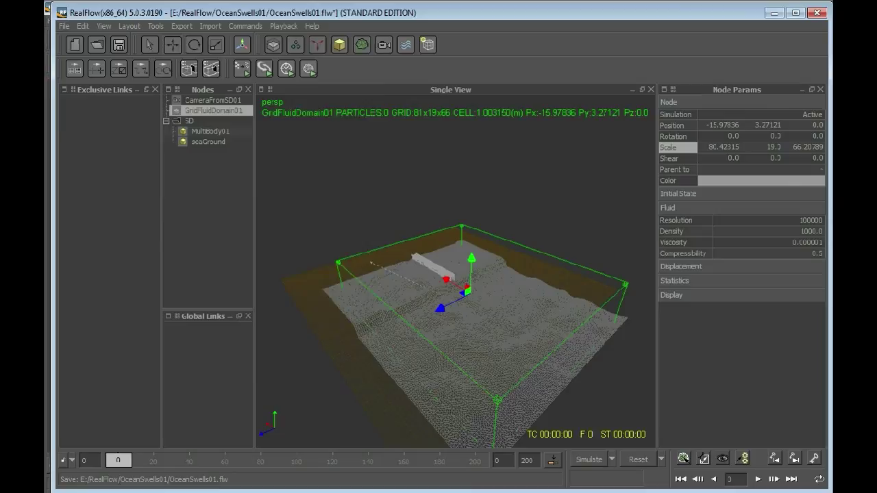
{"action": "left_click", "coordinate": [296, 44]}
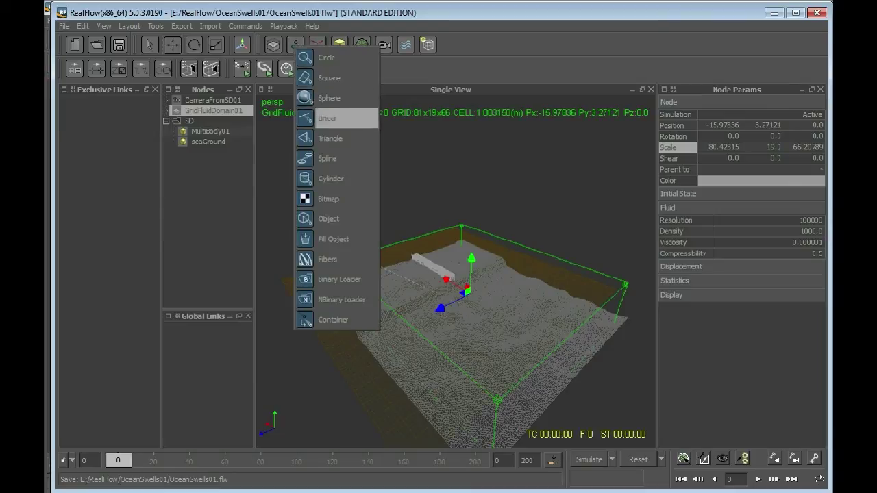
{"action": "left_click", "coordinate": [334, 78]}
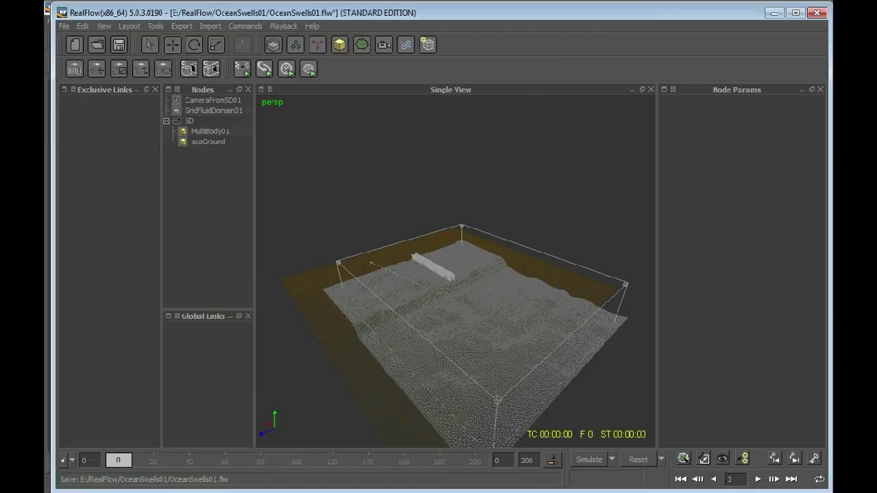
- Examine from several angles how the fluid domain encloses the sea ground and pier, and review the emitter types again
{"action": "left_click_drag", "start_coordinate": [480, 274], "coordinate": [325, 272], "text": "alt"}
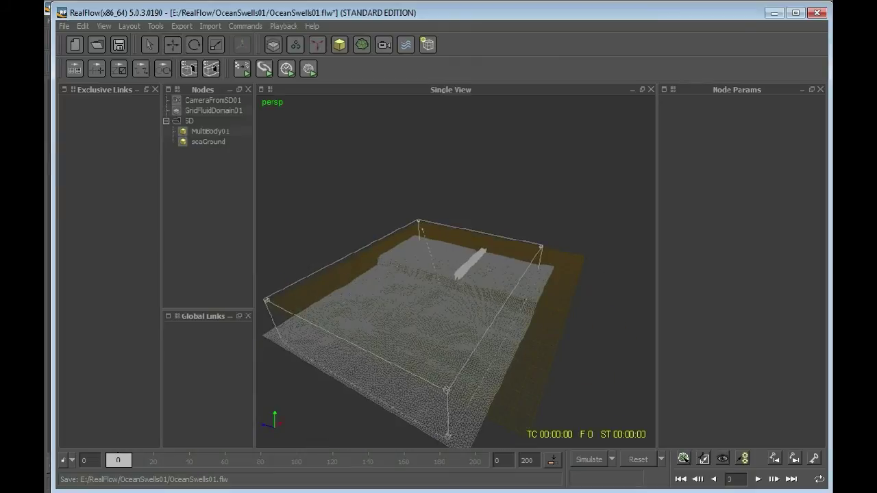
{"action": "left_click_drag", "start_coordinate": [445, 287], "coordinate": [456, 253], "text": "alt"}
{"action": "left_click_drag", "start_coordinate": [237, 318], "coordinate": [232, 329], "text": "alt"}
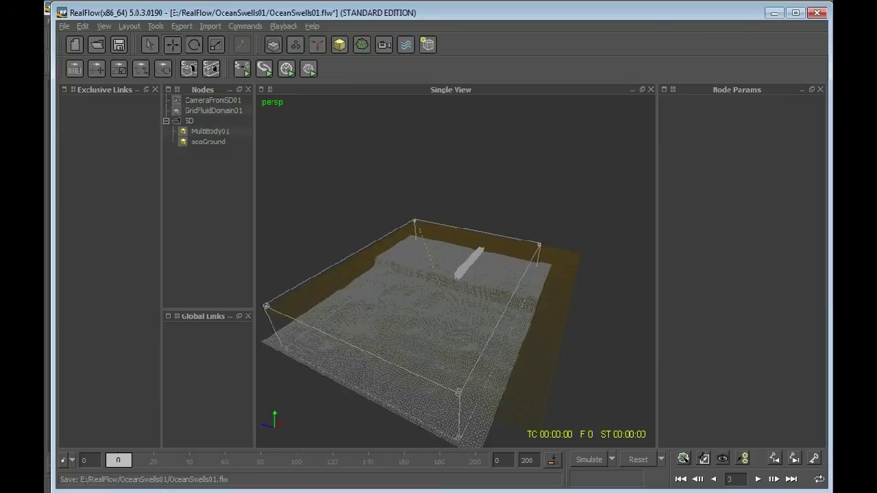
{"action": "left_click_drag", "start_coordinate": [452, 274], "coordinate": [399, 248], "text": "alt"}
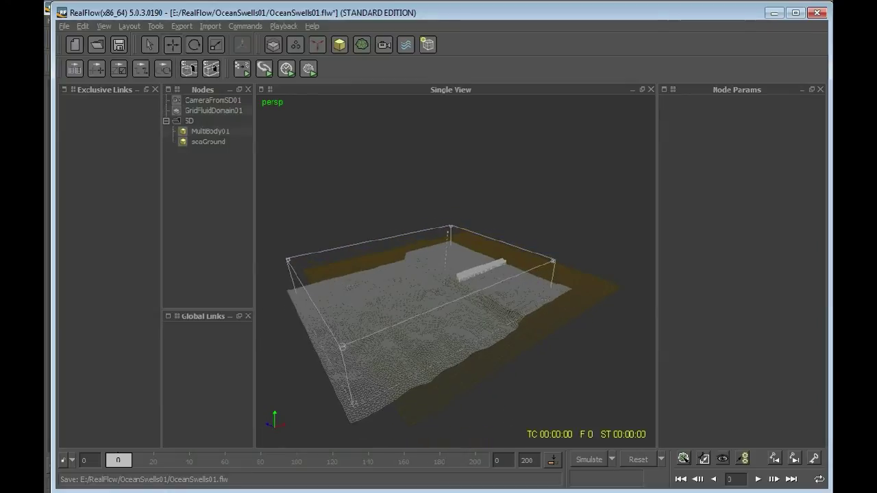
{"action": "mouse_move", "coordinate": [491, 341]}
{"action": "left_mouse_down", "text": "alt"}
{"action": "mouse_move", "coordinate": [522, 344]}
{"action": "mouse_move", "coordinate": [494, 325]}
{"action": "left_mouse_up", "text": "alt"}
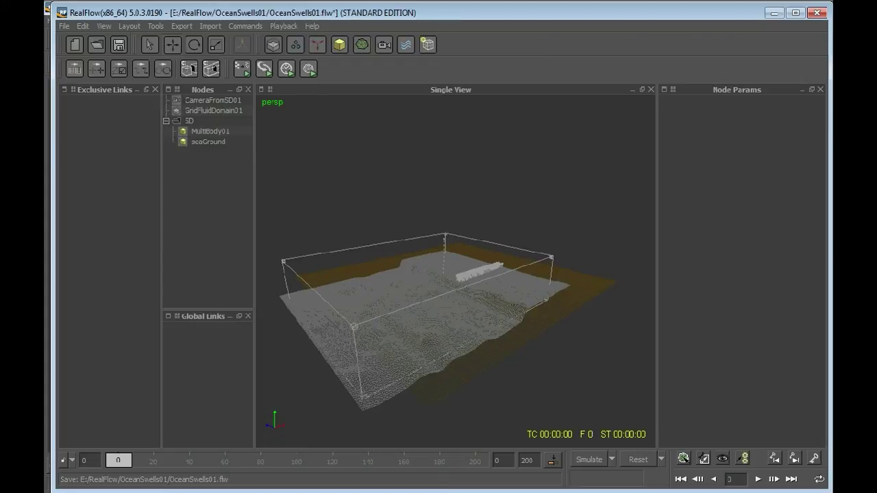
{"action": "left_click_drag", "start_coordinate": [480, 323], "coordinate": [577, 320], "text": "alt"}
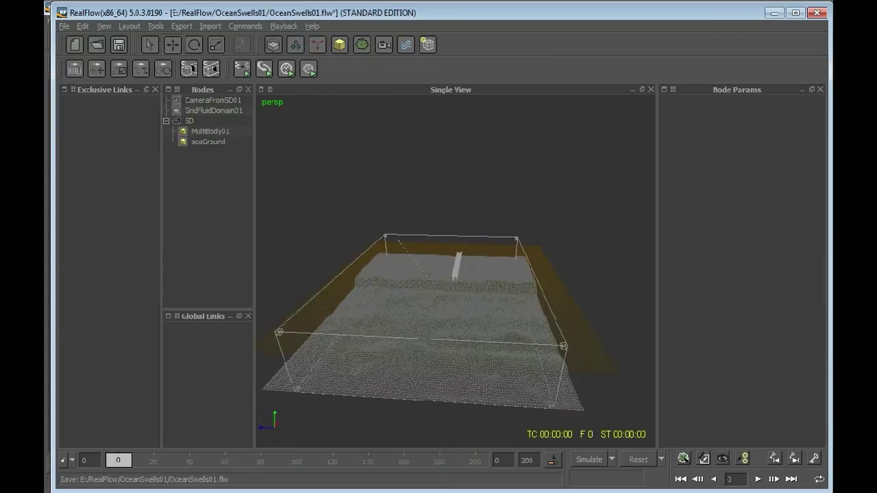
{"action": "left_click_drag", "start_coordinate": [452, 363], "coordinate": [444, 364], "text": "alt"}
{"action": "scroll", "coordinate": [445, 316], "scroll_direction": "down", "scroll_amount": 4}
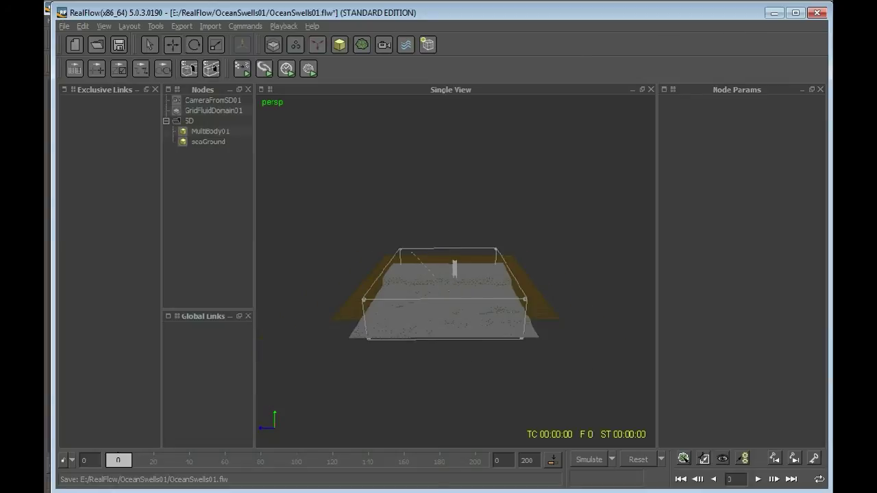
{"action": "left_click_drag", "start_coordinate": [446, 315], "coordinate": [396, 320], "text": "alt"}
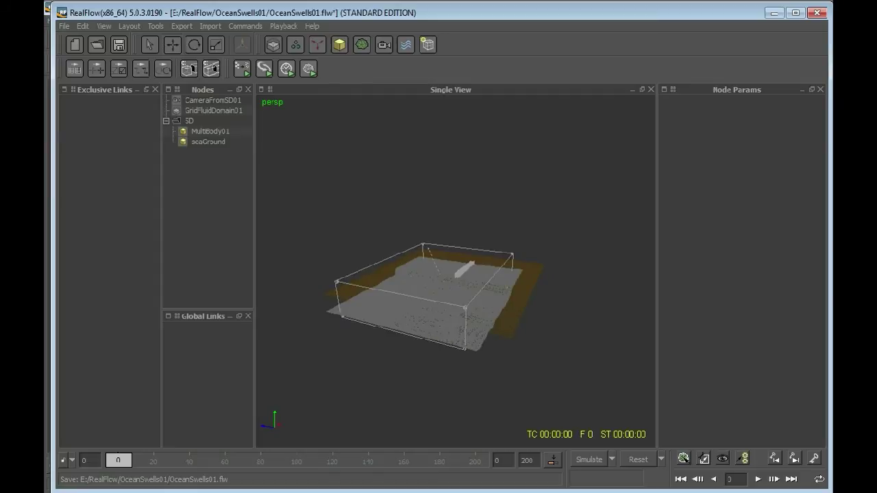
{"action": "left_click", "coordinate": [214, 110]}
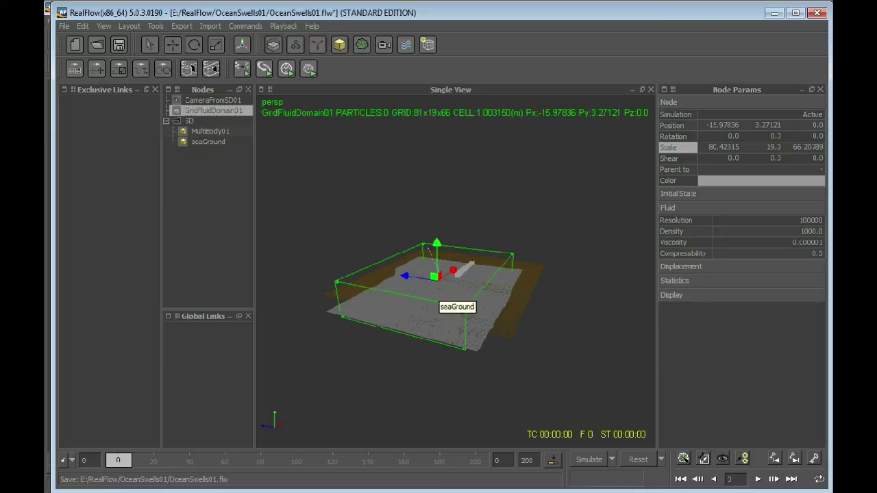
{"action": "left_click", "coordinate": [295, 42]}
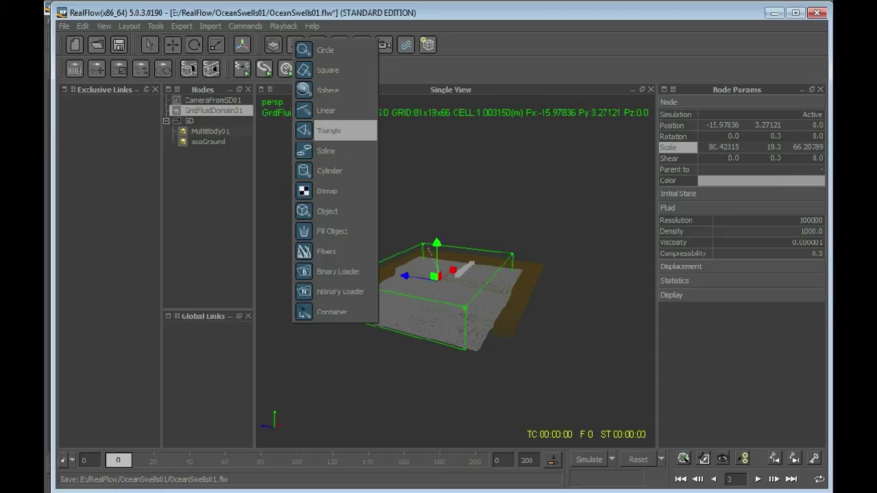
{"action": "left_click", "coordinate": [454, 178]}
- Inspect the pier and the sea ground's slope inside the fluid domain, both close up and from a low side angle
{"action": "scroll", "coordinate": [455, 270], "scroll_direction": "up", "scroll_amount": 5}
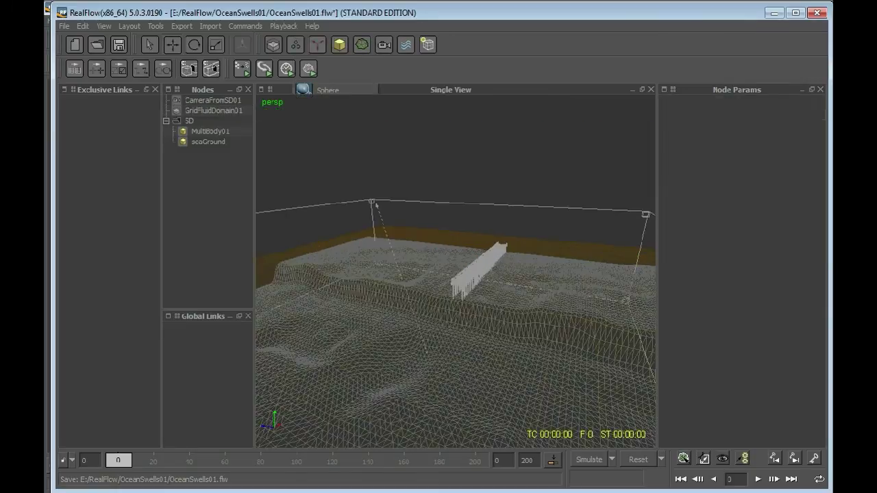
{"action": "scroll", "coordinate": [455, 271], "scroll_direction": "down", "scroll_amount": 2}
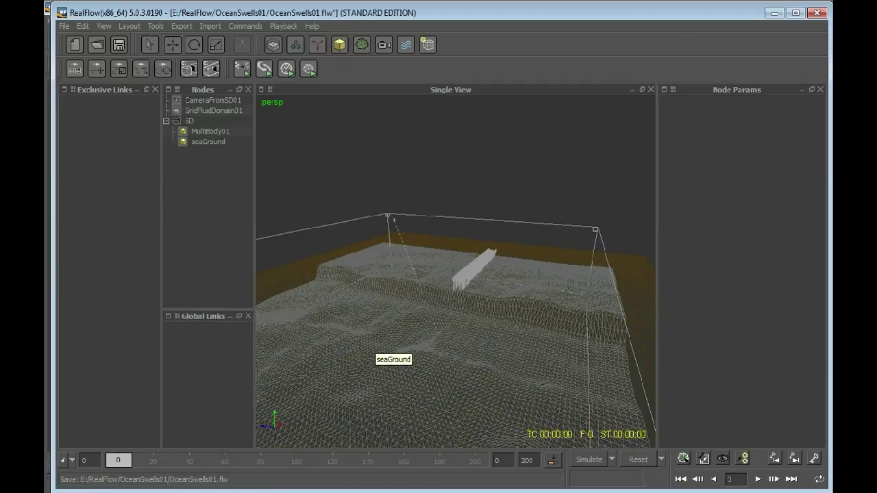
{"action": "scroll", "coordinate": [375, 345], "scroll_direction": "down", "scroll_amount": 2}
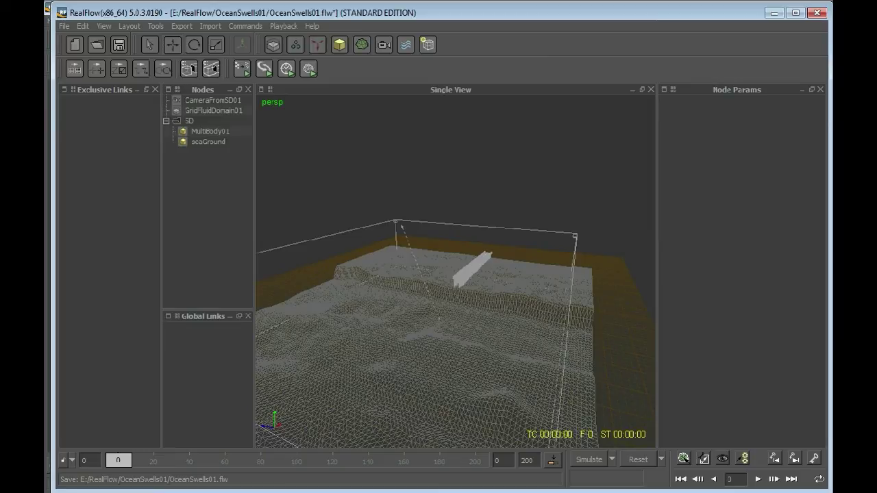
{"action": "left_click_drag", "start_coordinate": [425, 342], "coordinate": [350, 312], "text": "alt"}
{"action": "left_click_drag", "start_coordinate": [315, 355], "coordinate": [301, 356], "text": "alt"}
{"action": "left_click_drag", "start_coordinate": [411, 342], "coordinate": [374, 334], "text": "alt"}
{"action": "scroll", "coordinate": [456, 274], "scroll_direction": "down", "scroll_amount": 2}
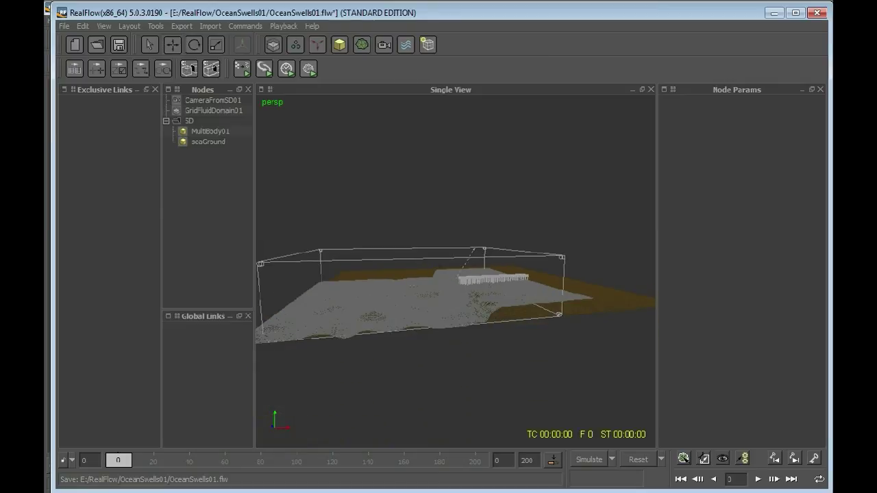
{"action": "left_click_drag", "start_coordinate": [383, 308], "coordinate": [401, 290], "text": "alt"}
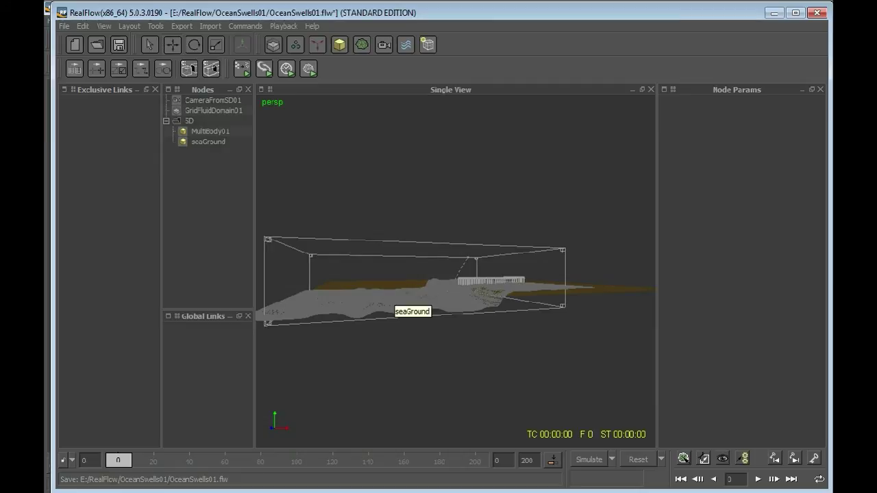
{"action": "left_click_drag", "start_coordinate": [395, 294], "coordinate": [440, 315], "text": "alt"}
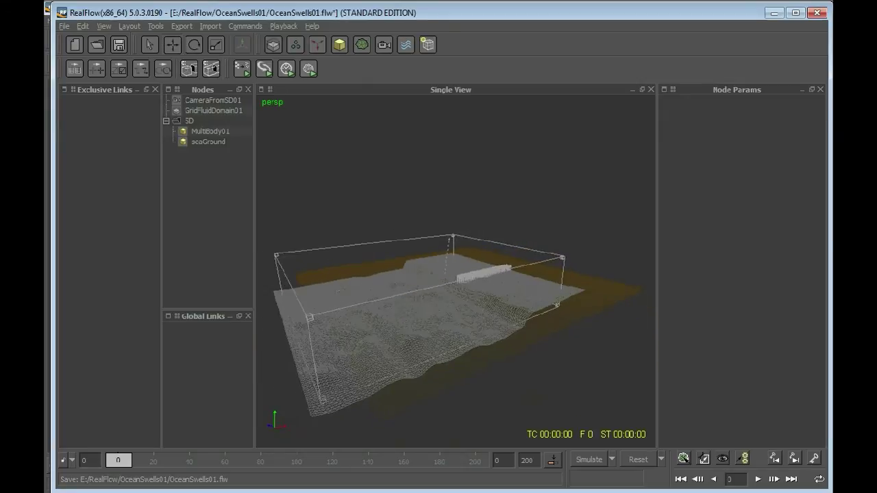
{"action": "scroll", "coordinate": [440, 315], "scroll_direction": "up", "scroll_amount": 3}
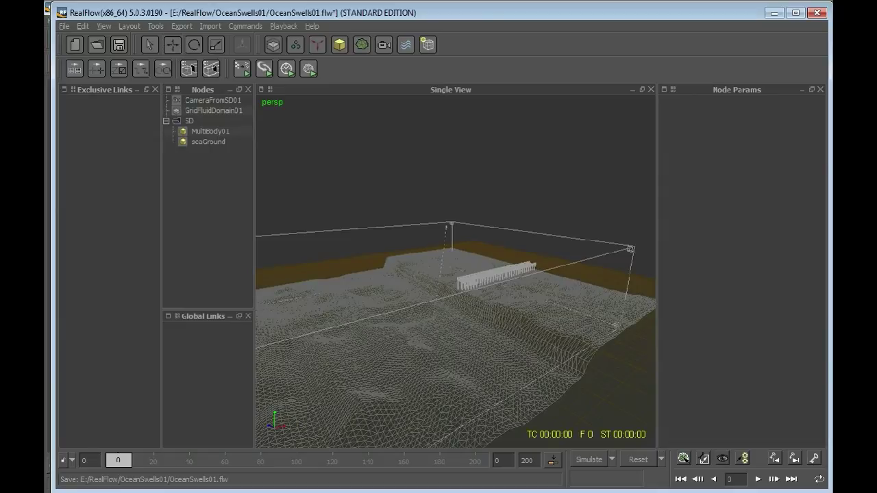
{"action": "scroll", "coordinate": [455, 271], "scroll_direction": "down", "scroll_amount": 2}
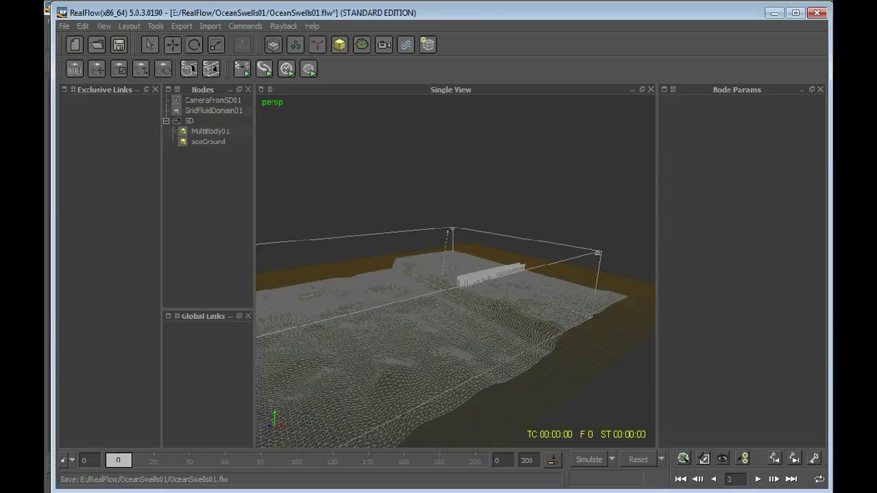
- Set the grid fluid domain's fluid resolution to 10000000
{"action": "left_click", "coordinate": [214, 110]}
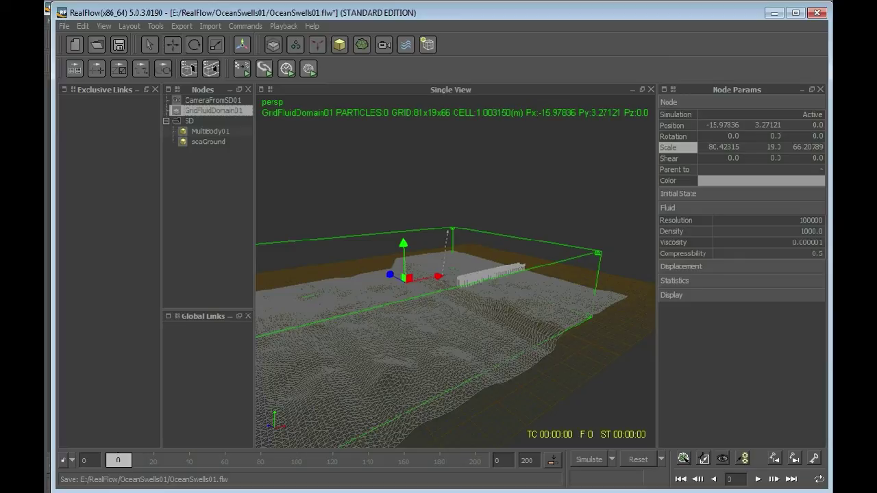
{"action": "left_click", "coordinate": [811, 221]}
{"action": "left_click", "coordinate": [812, 221]}
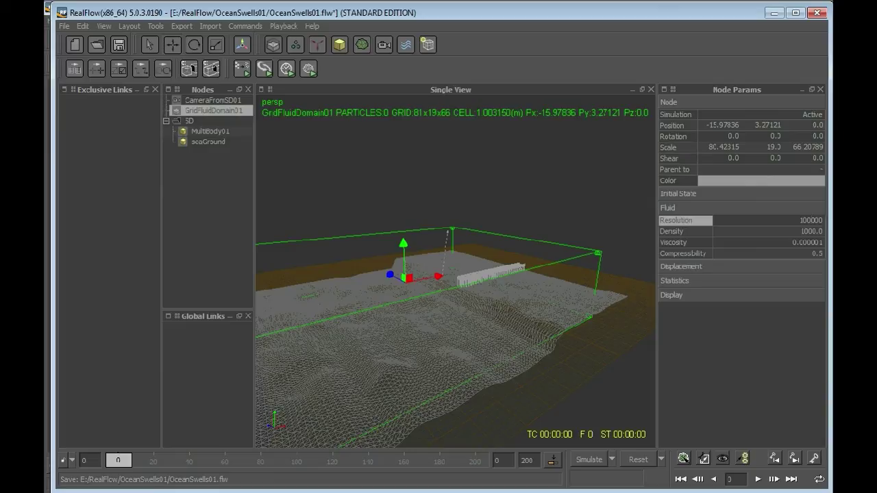
{"action": "type", "text": "0"}
{"action": "type", "text": "00"}
{"action": "key", "text": "Return"}
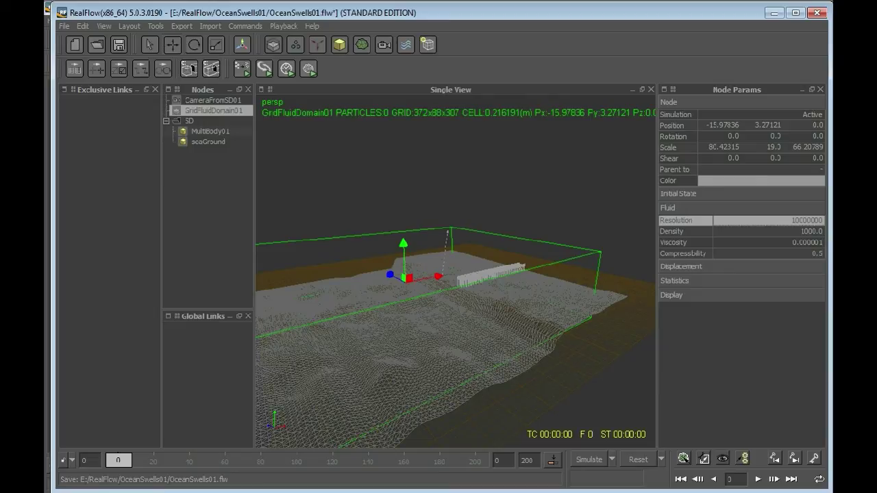
{"action": "left_click", "coordinate": [800, 220]}
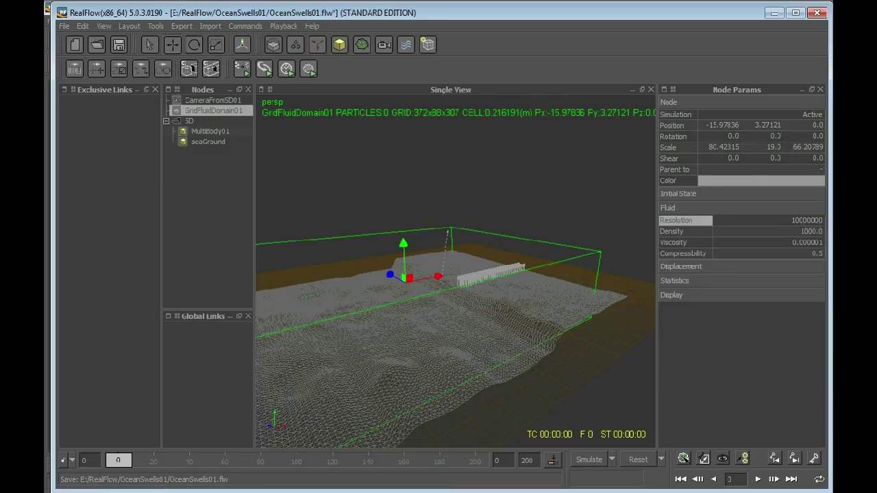
- Raise the grid fluid domain's fluid resolution to 15000000 and inspect the pier inside the domain up close
{"action": "key", "text": "Delete"}
{"action": "type", "text": "5"}
{"action": "key", "text": "Return"}
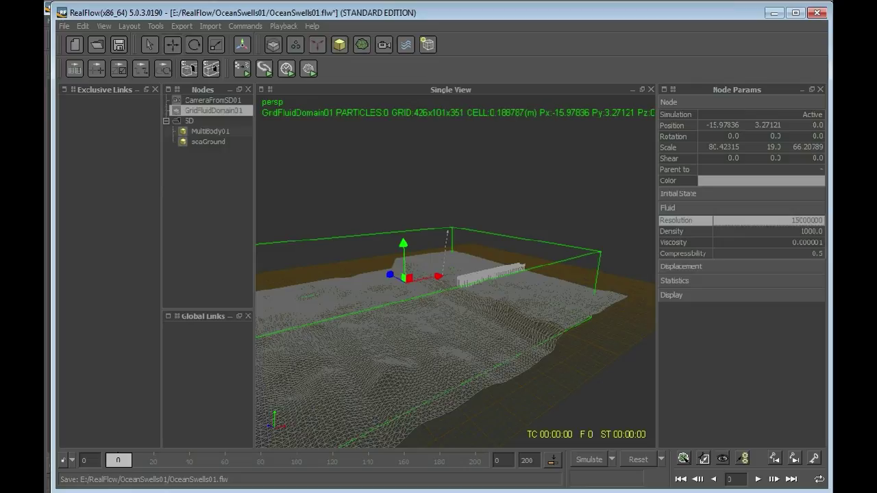
{"action": "scroll", "coordinate": [456, 269], "scroll_direction": "up", "scroll_amount": 3}
{"action": "left_click_drag", "start_coordinate": [455, 287], "coordinate": [299, 277], "text": "alt"}
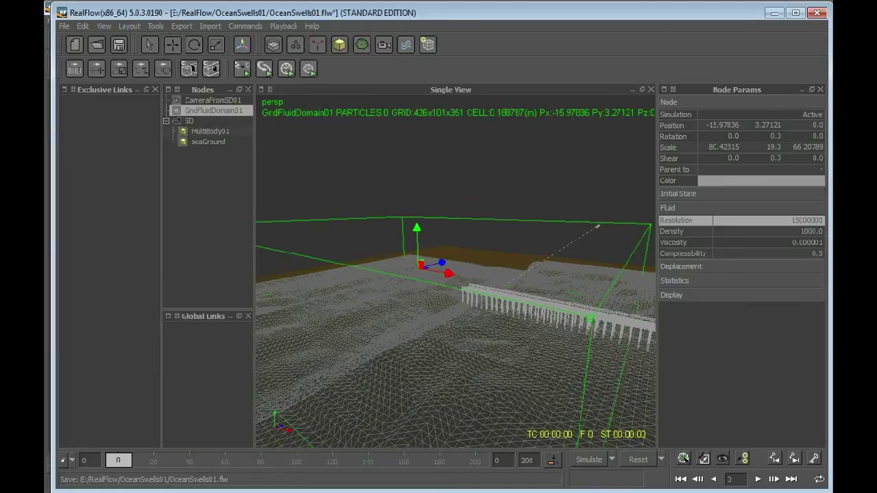
{"action": "mouse_move", "coordinate": [411, 288]}
{"action": "left_mouse_down", "text": "alt"}
{"action": "mouse_move", "coordinate": [437, 295]}
{"action": "mouse_move", "coordinate": [415, 290]}
{"action": "mouse_move", "coordinate": [423, 289]}
{"action": "left_mouse_up", "text": "alt"}
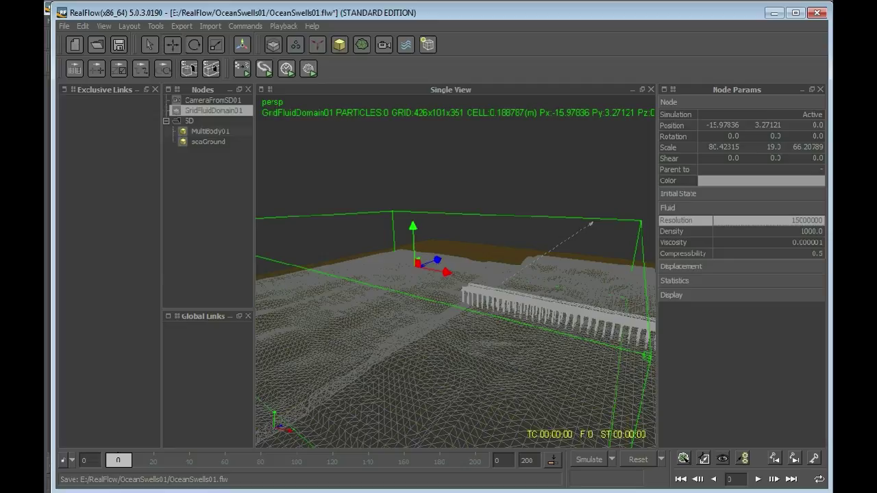
- Set the grid fluid domain's fluid resolution to 1000000
{"action": "double_click", "coordinate": [807, 221]}
{"action": "double_click", "coordinate": [807, 221]}
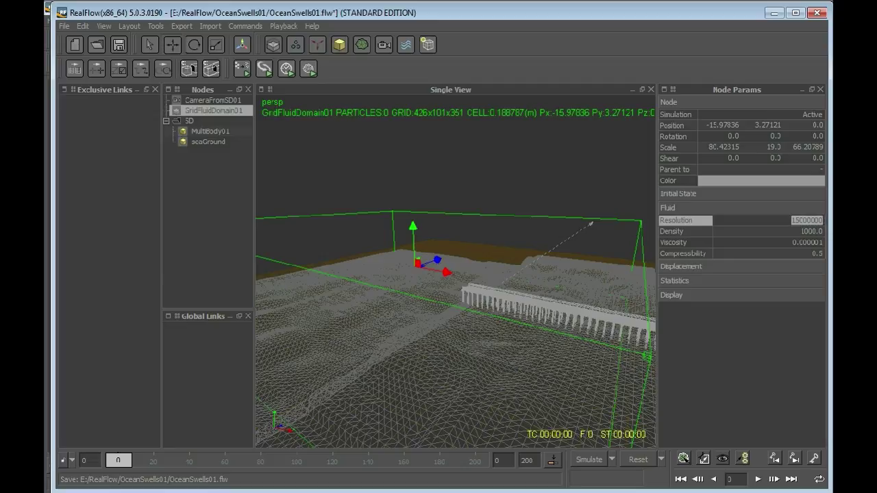
{"action": "type", "text": "1000000"}
{"action": "key", "text": "Return"}
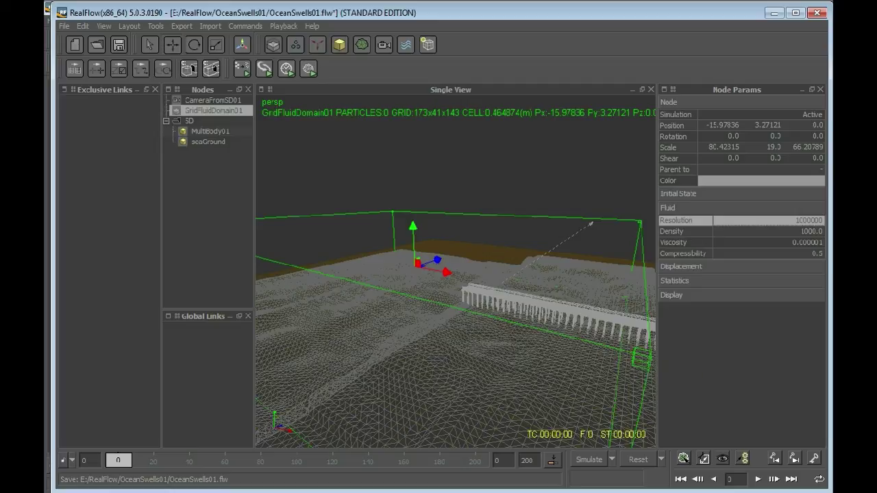
- Set the grid fluid domain's compressibility to 1.0
{"action": "left_click", "coordinate": [817, 253]}
{"action": "double_click", "coordinate": [817, 253]}
{"action": "double_click", "coordinate": [817, 253]}
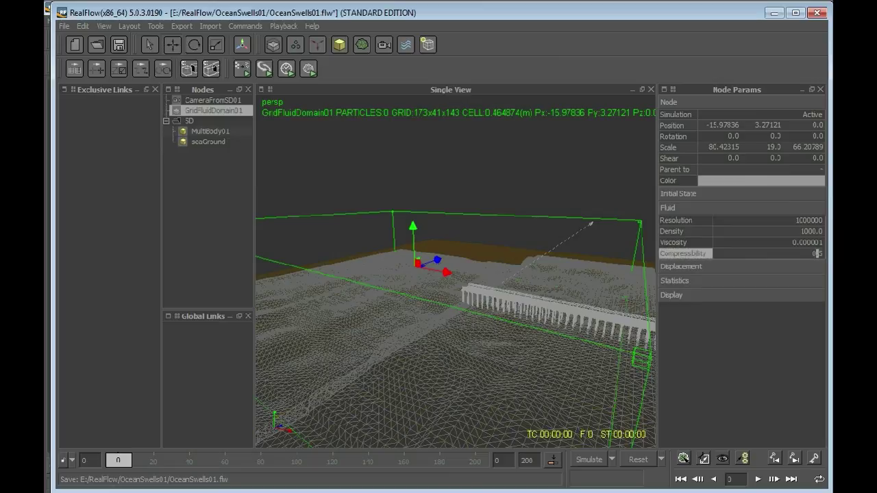
{"action": "double_click", "coordinate": [816, 253]}
{"action": "type", "text": "1.0"}
{"action": "key", "text": "Return"}
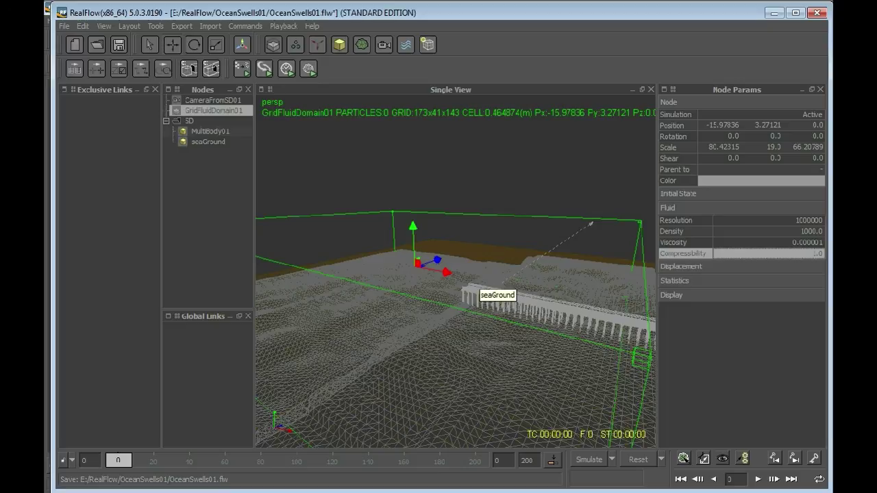
{"action": "left_click_drag", "start_coordinate": [479, 277], "coordinate": [405, 303], "text": "alt"}
{"action": "scroll", "coordinate": [537, 269], "scroll_direction": "down", "scroll_amount": 3}
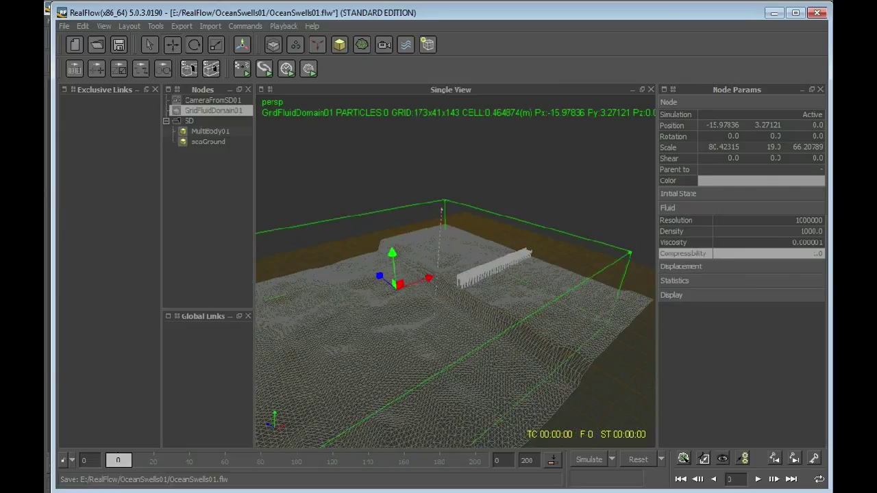